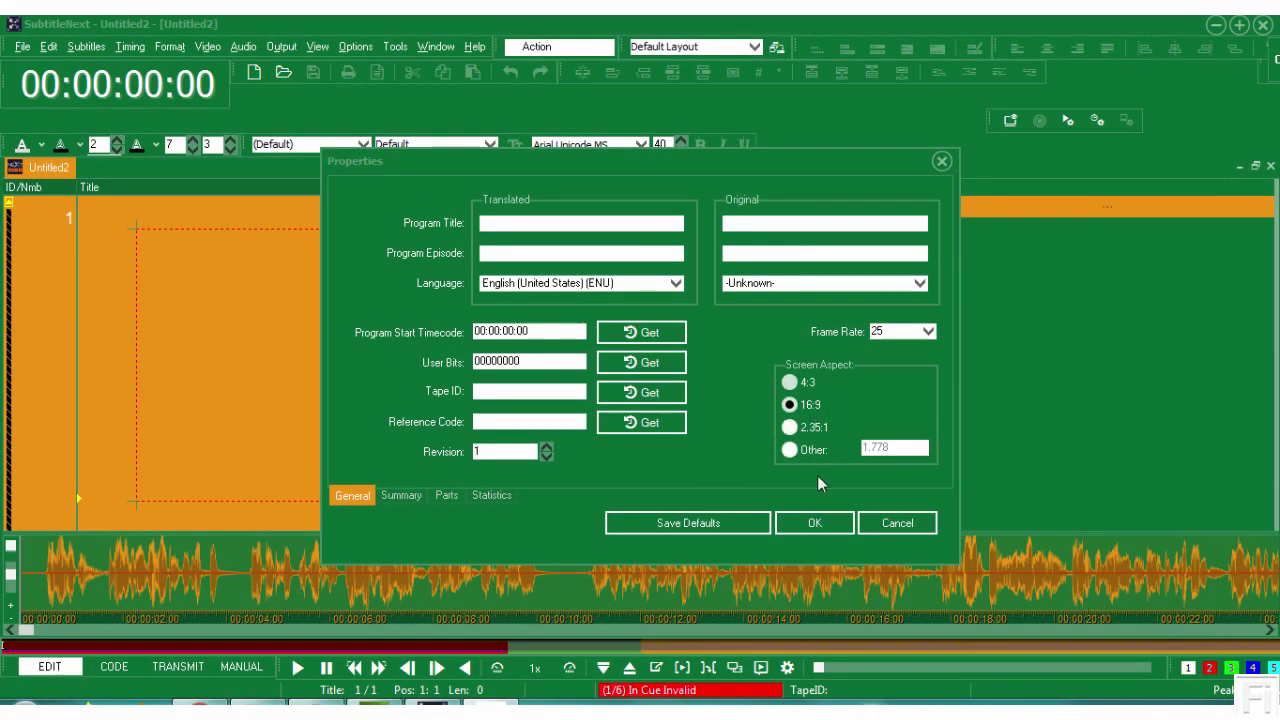
Step: Accept and close the Untitled2 project properties dialog
{"action": "left_click", "coordinate": [817, 523]}
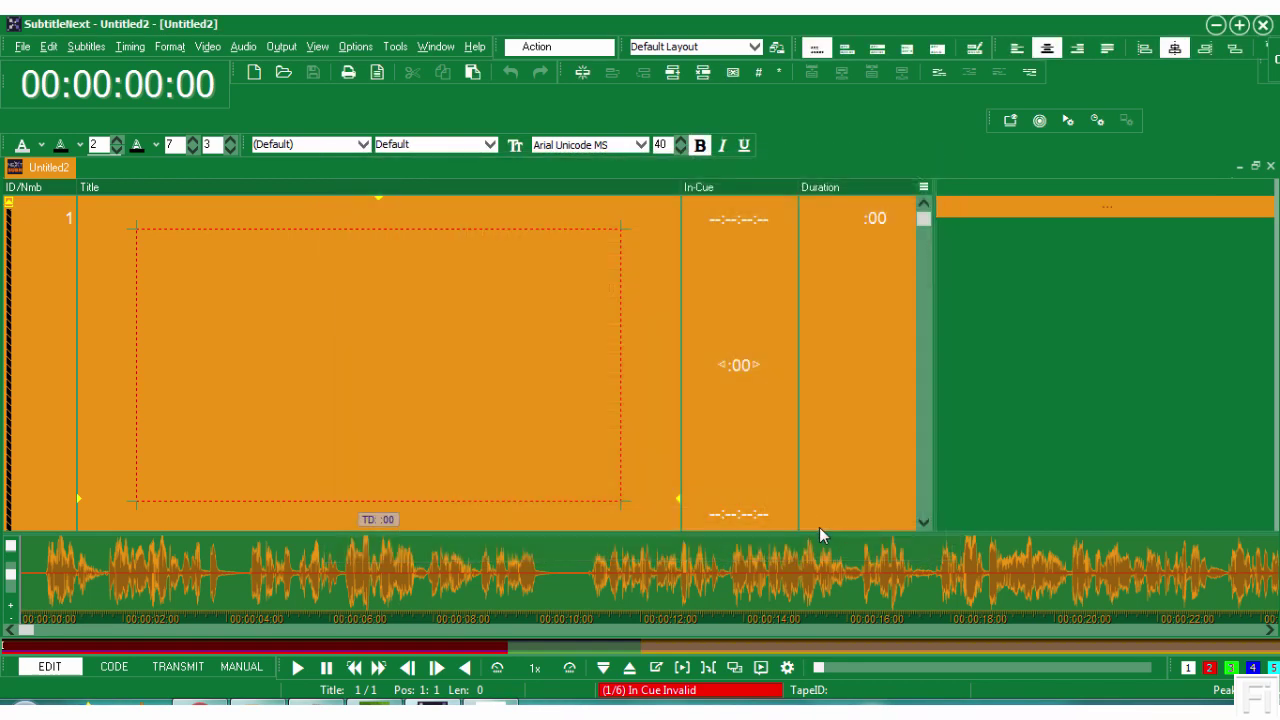
{"action": "left_click", "coordinate": [22, 48]}
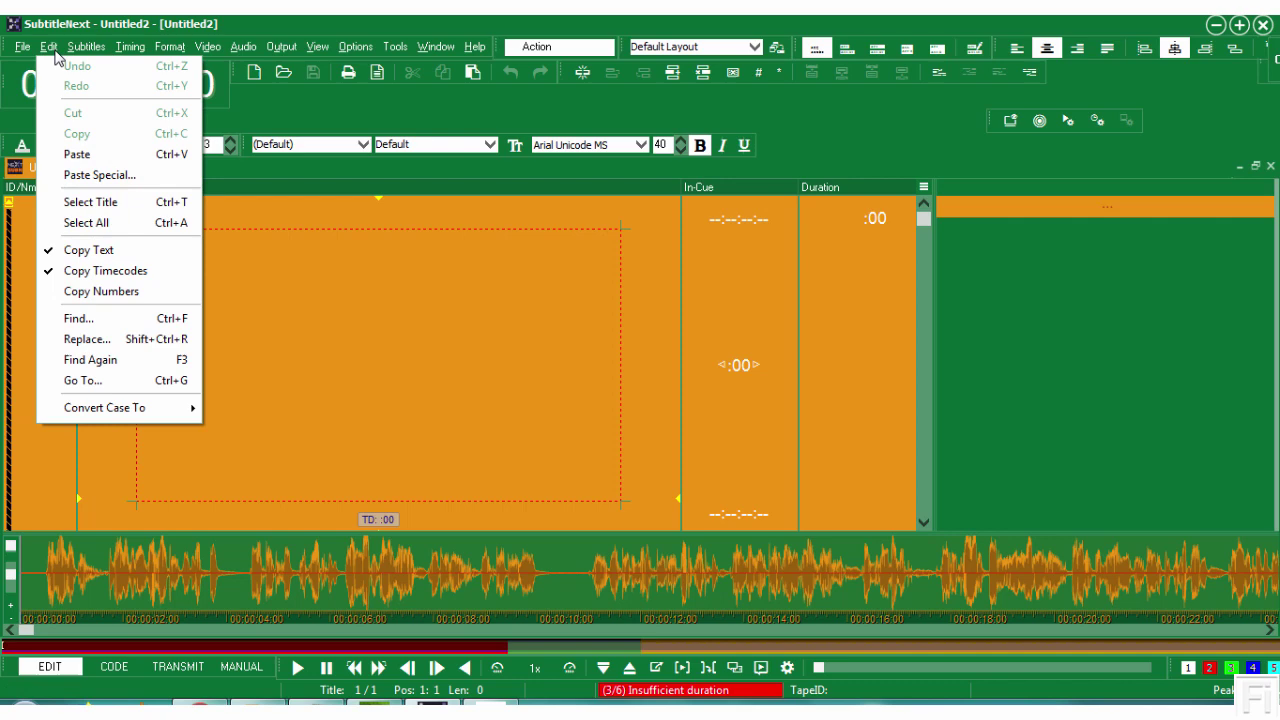
{"action": "mouse_move", "coordinate": [97, 49]}
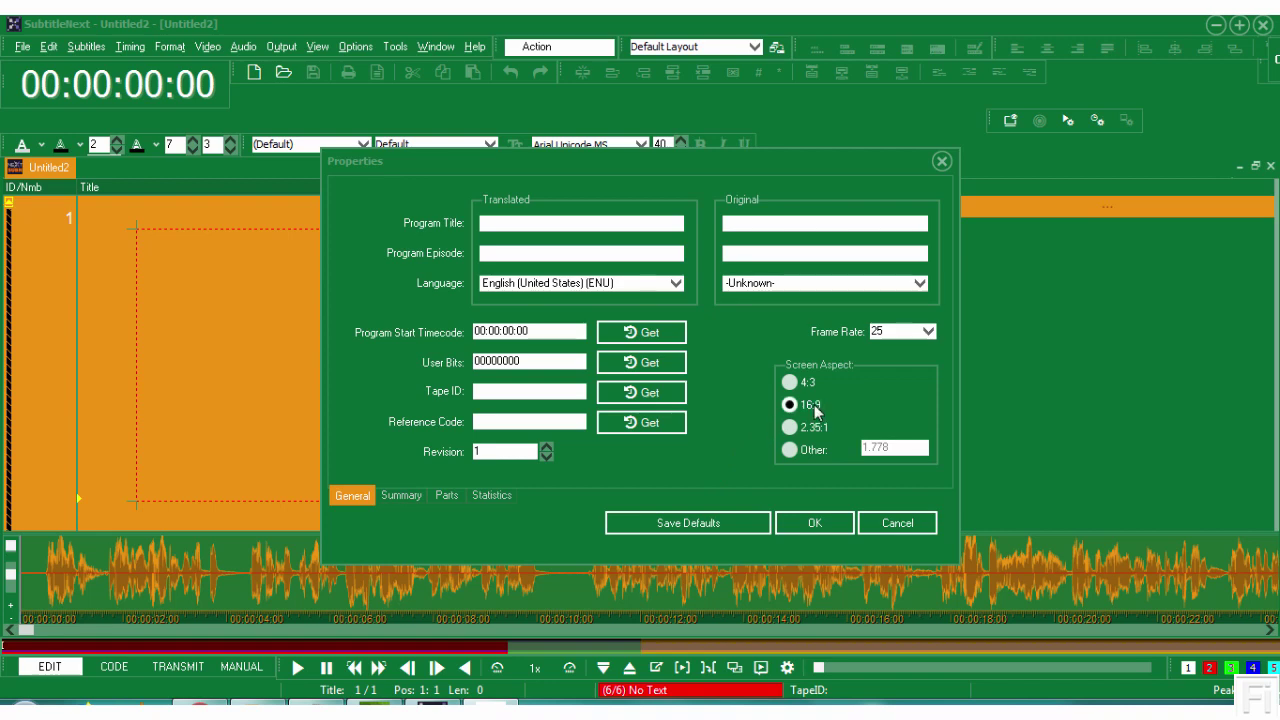
{"action": "left_click", "coordinate": [815, 524]}
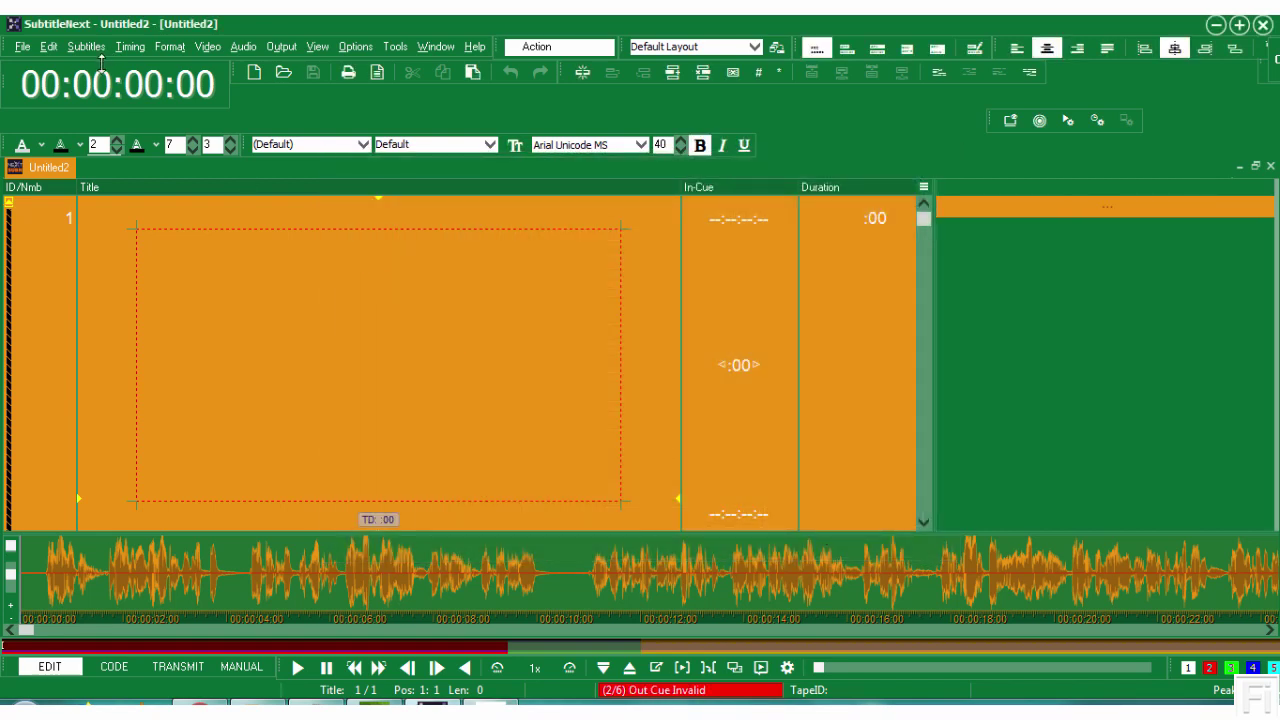
Step: Look through the File, Edit, Subtitles and Timing menus, leaving the Video commands open
{"action": "left_click", "coordinate": [22, 49]}
{"action": "left_click", "coordinate": [22, 49]}
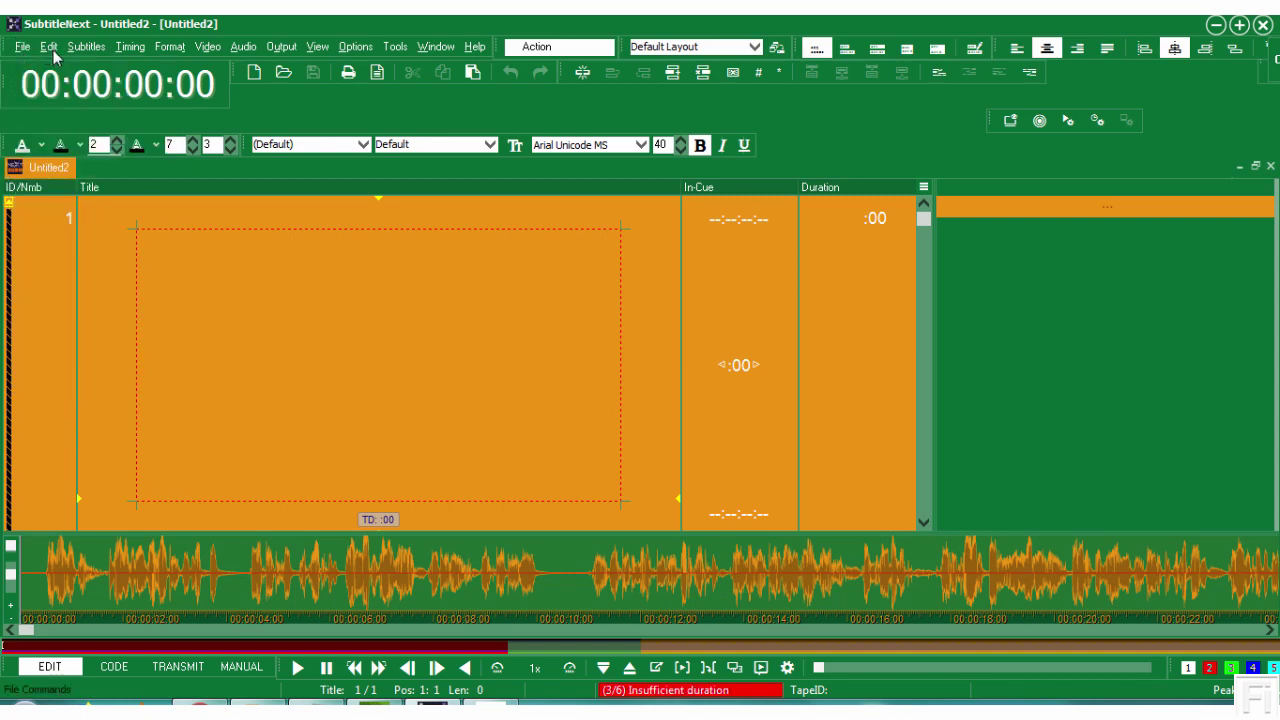
{"action": "left_click", "coordinate": [53, 52]}
{"action": "mouse_move", "coordinate": [120, 55]}
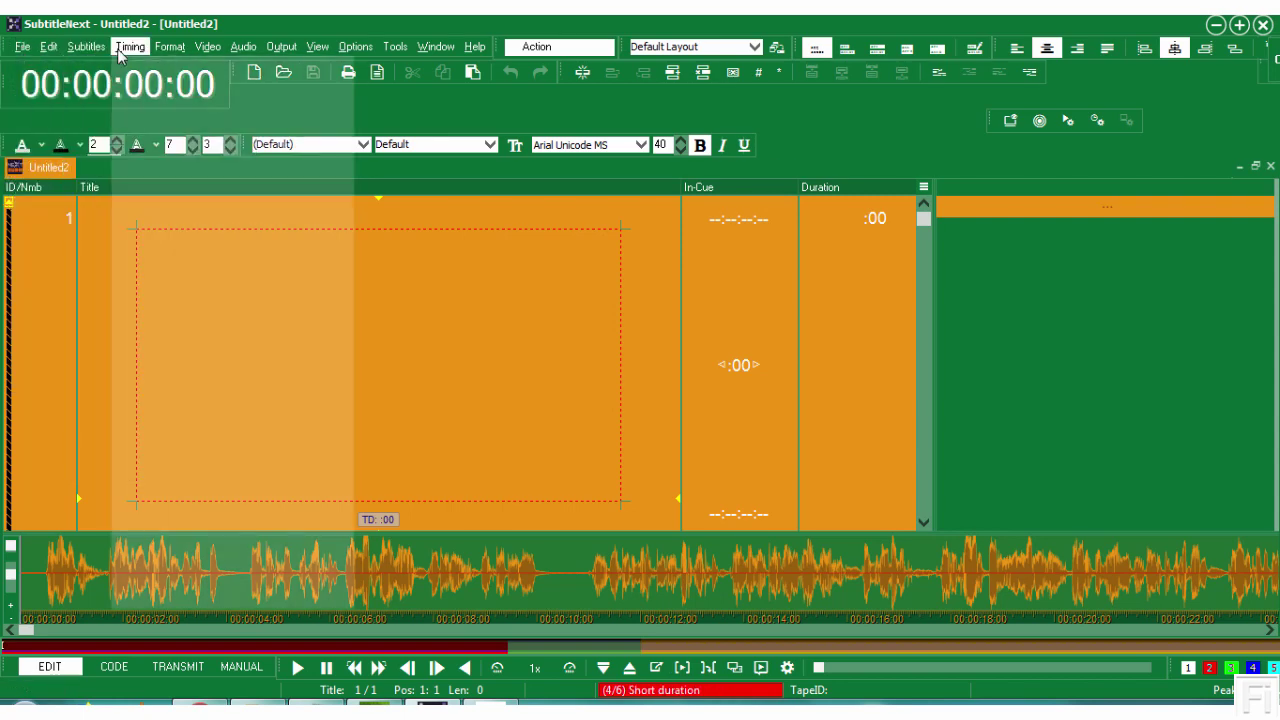
{"action": "mouse_move", "coordinate": [200, 58]}
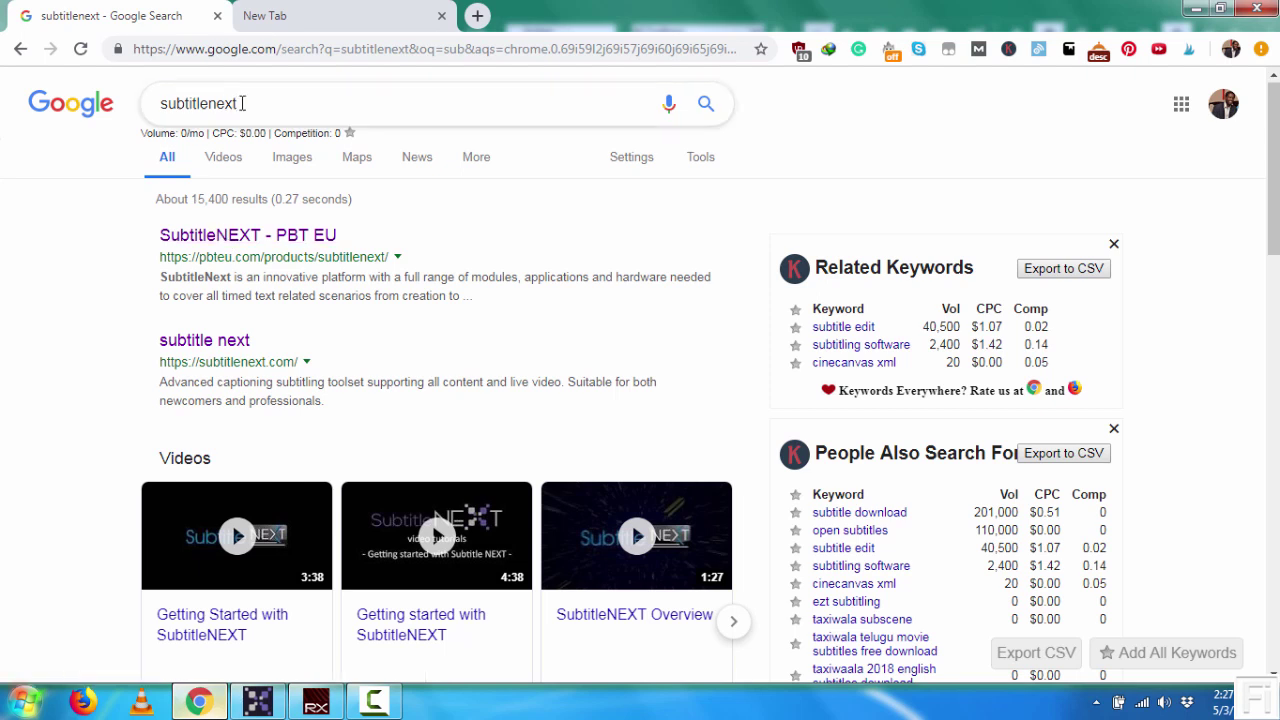
Step: Open the 'SubtitleNEXT - PBT EU' product page and dismiss the Download complete notice
{"action": "left_click", "coordinate": [226, 245]}
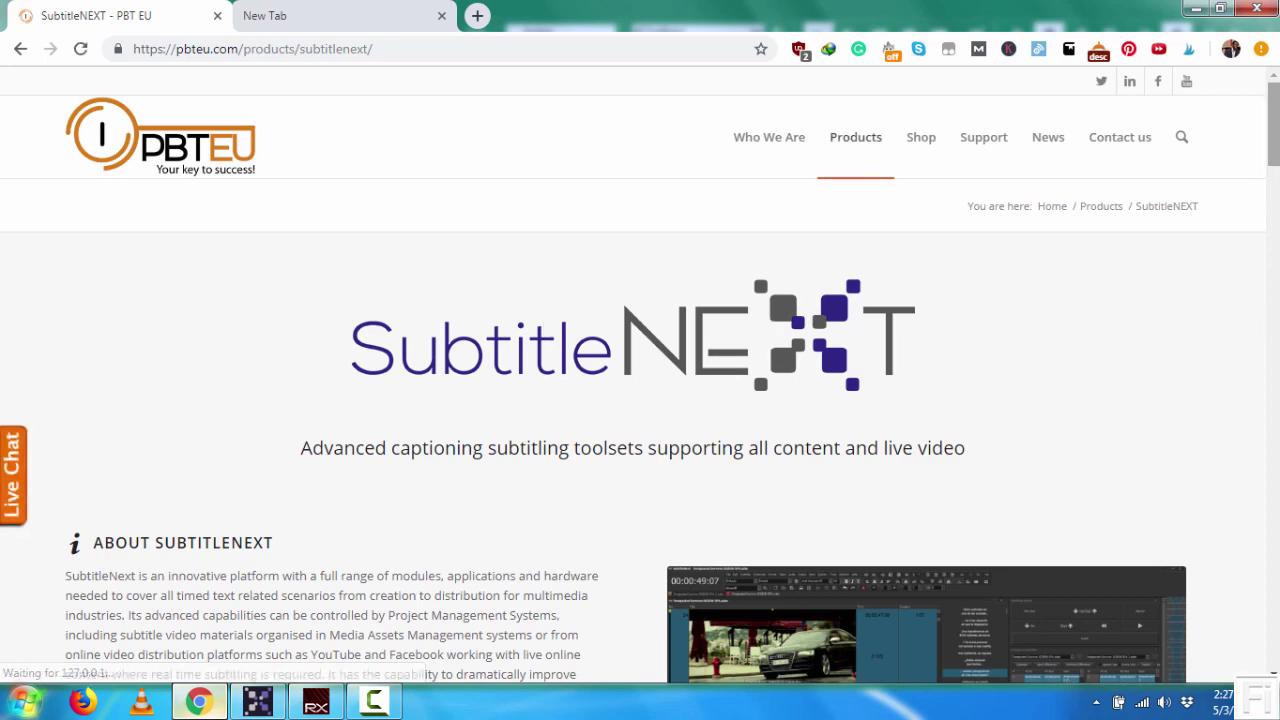
{"action": "scroll", "coordinate": [1258, 206], "scroll_direction": "down", "scroll_amount": 2}
{"action": "scroll", "coordinate": [919, 415], "scroll_direction": "down", "scroll_amount": 1}
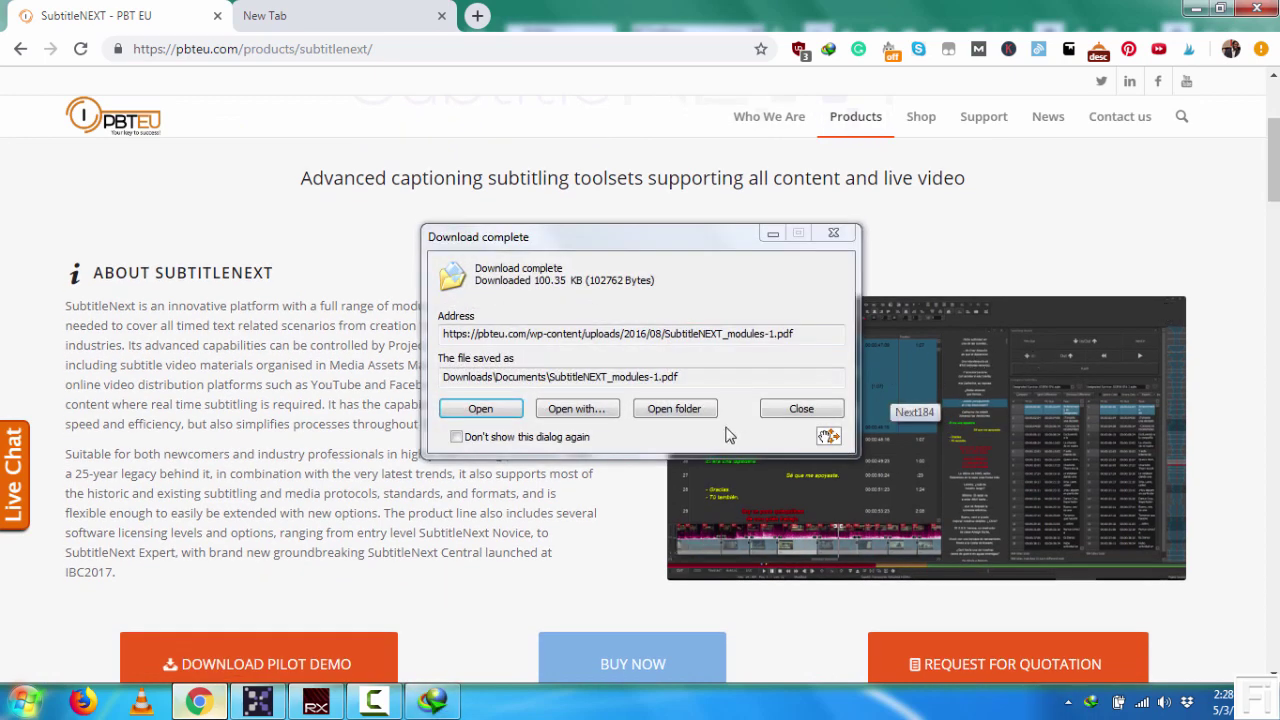
{"action": "left_click", "coordinate": [782, 410]}
Step: Read further down the product page, then return to the SubtitleNext editor with Adding Subtitles.subn
{"action": "scroll", "coordinate": [640, 400], "scroll_direction": "down", "scroll_amount": 2}
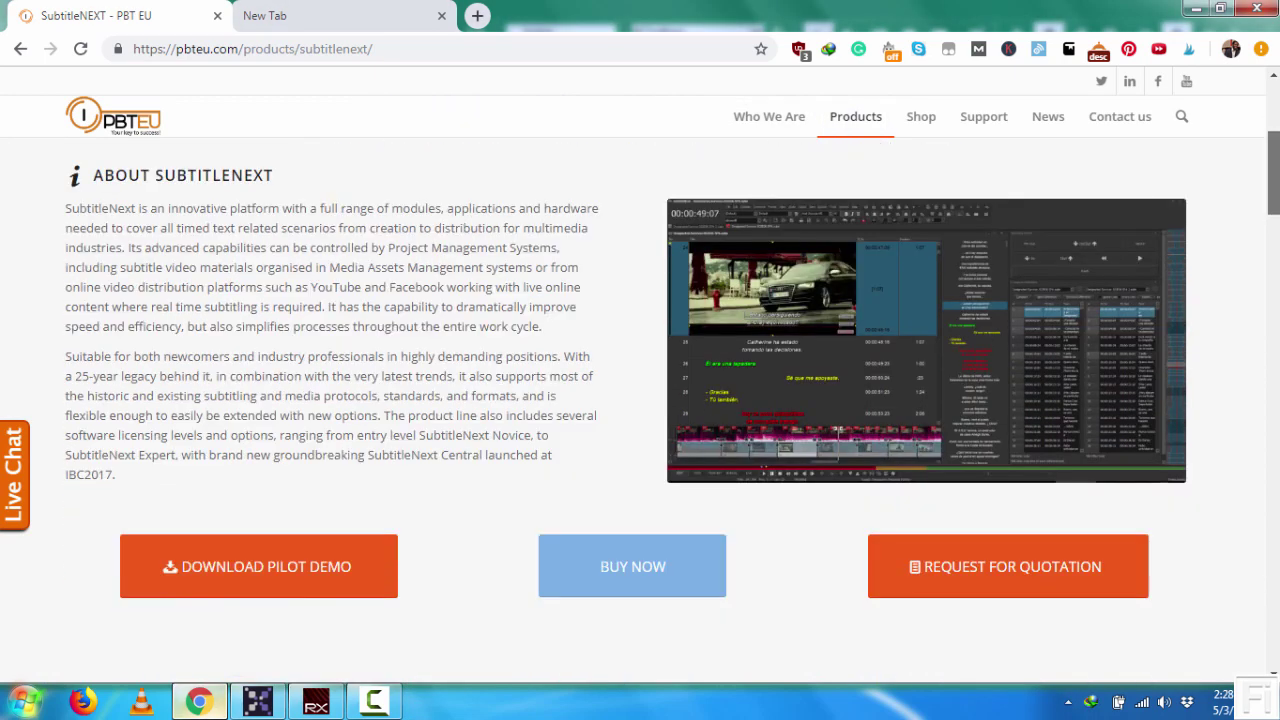
{"action": "left_click", "coordinate": [1092, 708]}
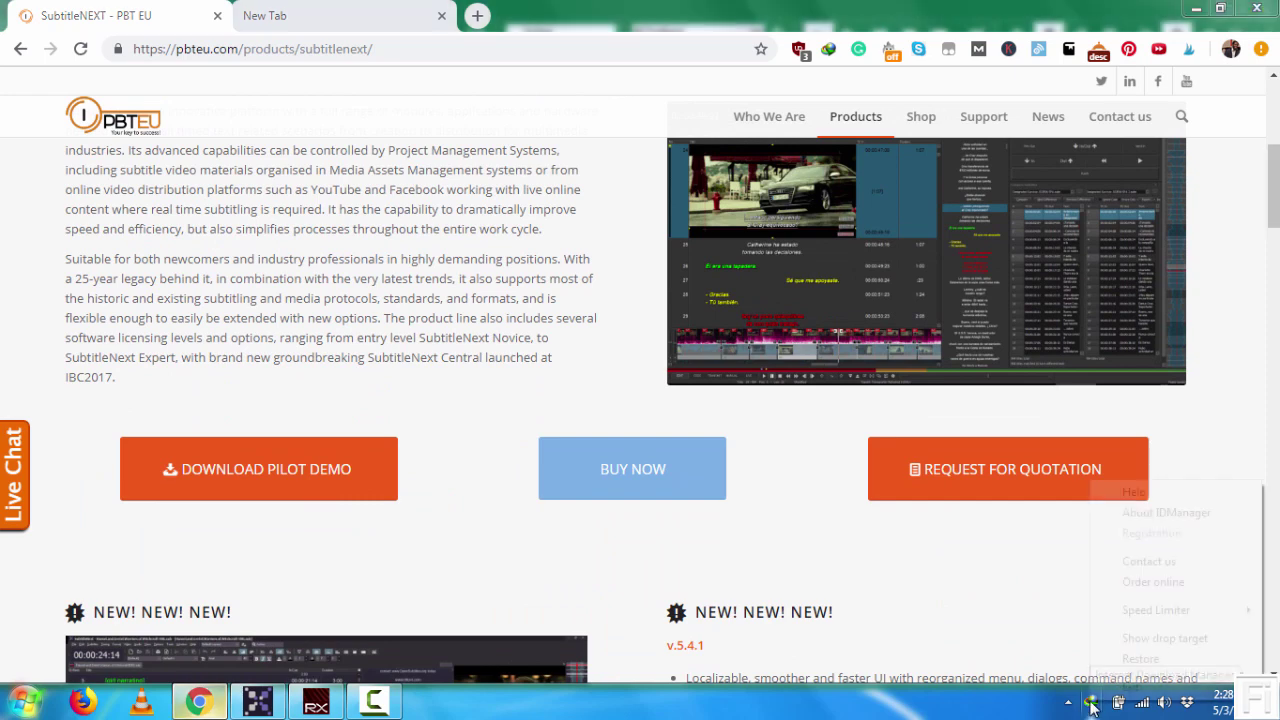
{"action": "left_click", "coordinate": [1273, 228]}
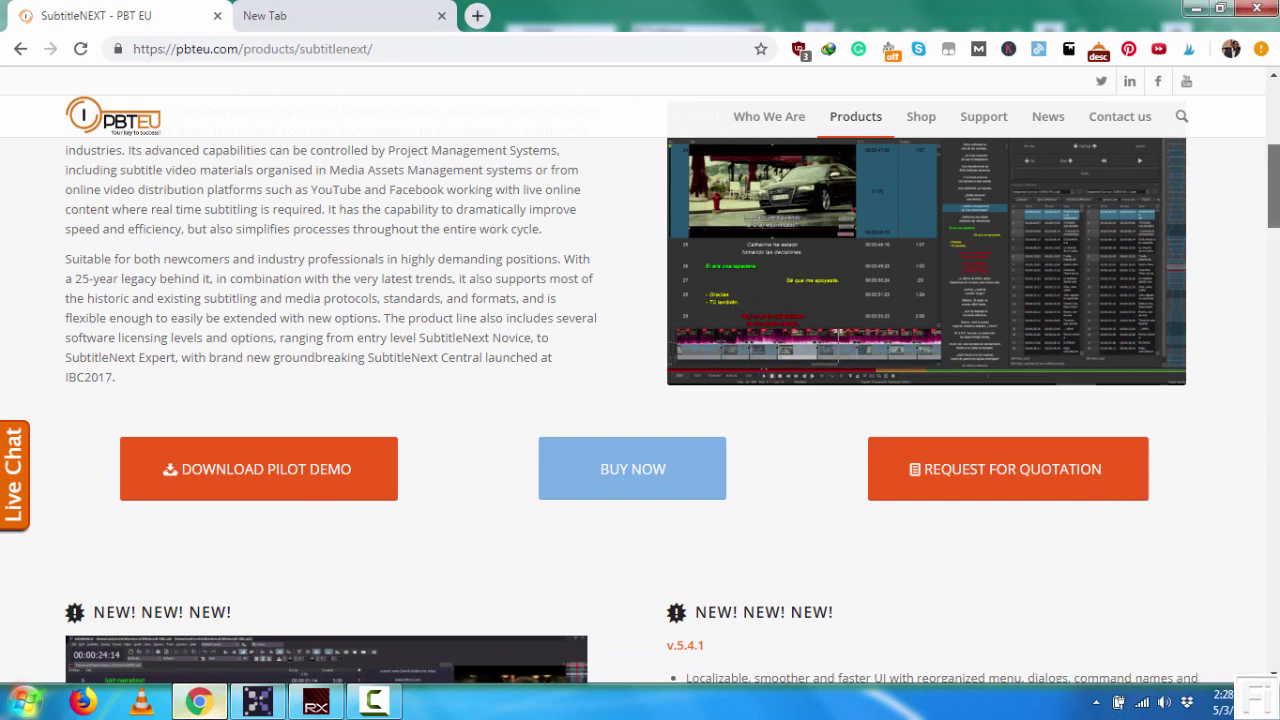
{"action": "scroll", "coordinate": [640, 400], "scroll_direction": "up", "scroll_amount": 2}
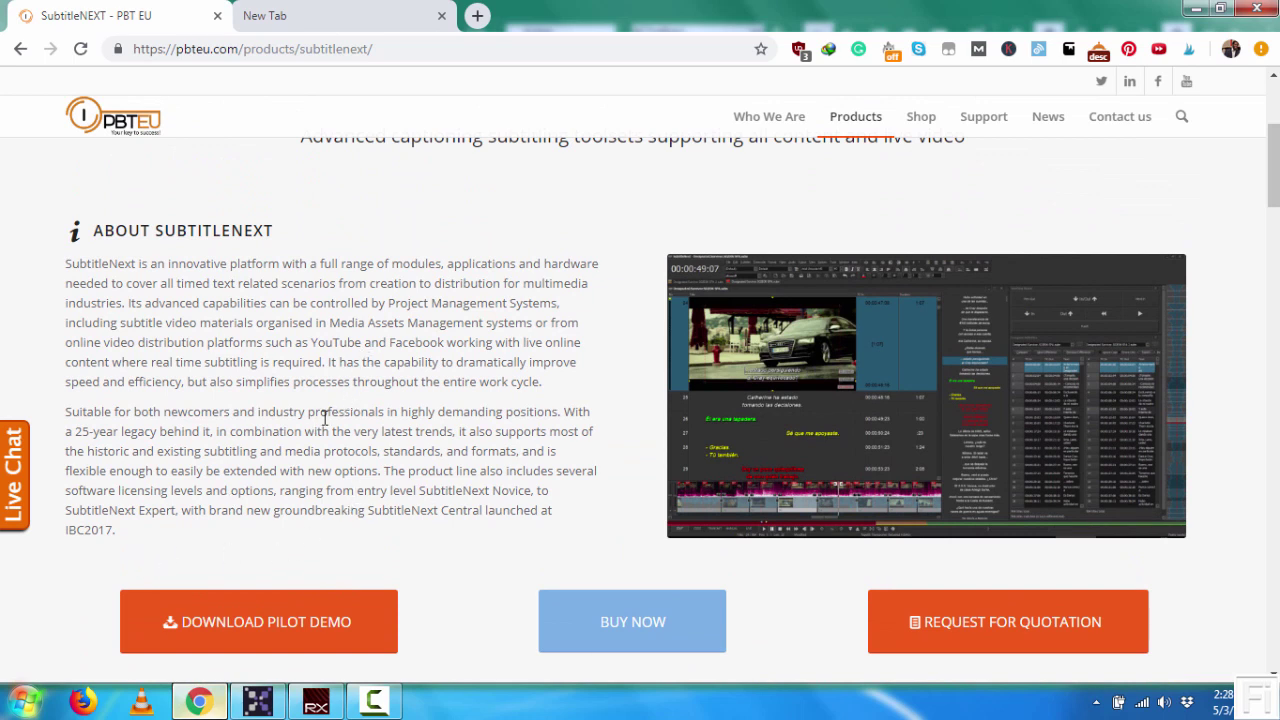
{"action": "left_click", "coordinate": [258, 702]}
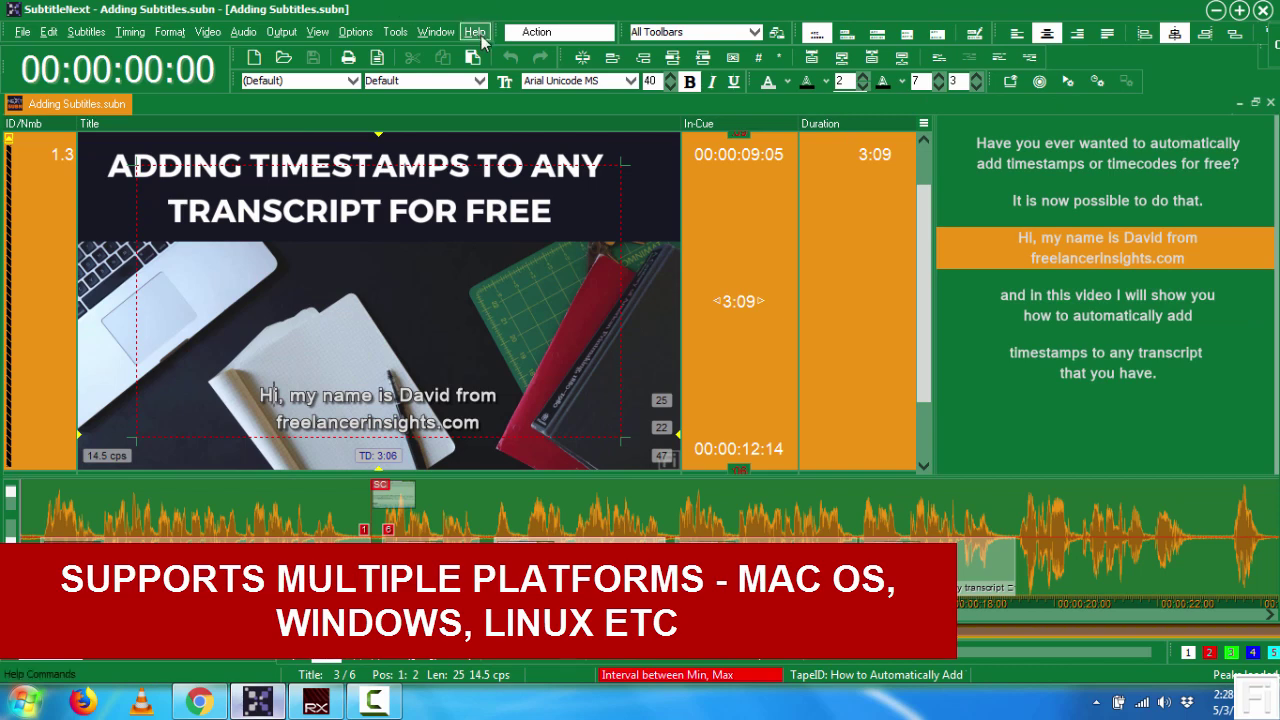
{"action": "left_click", "coordinate": [479, 34]}
{"action": "key", "text": "Escape"}
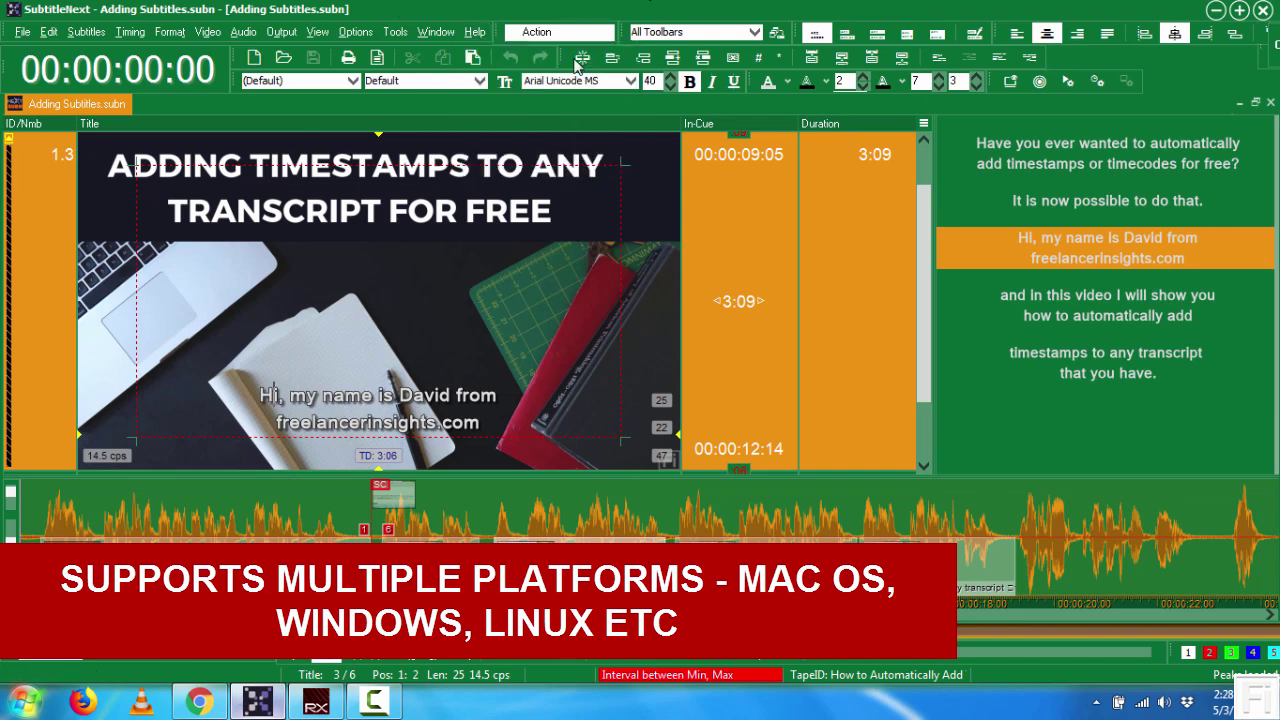
{"action": "mouse_move", "coordinate": [1195, 178]}
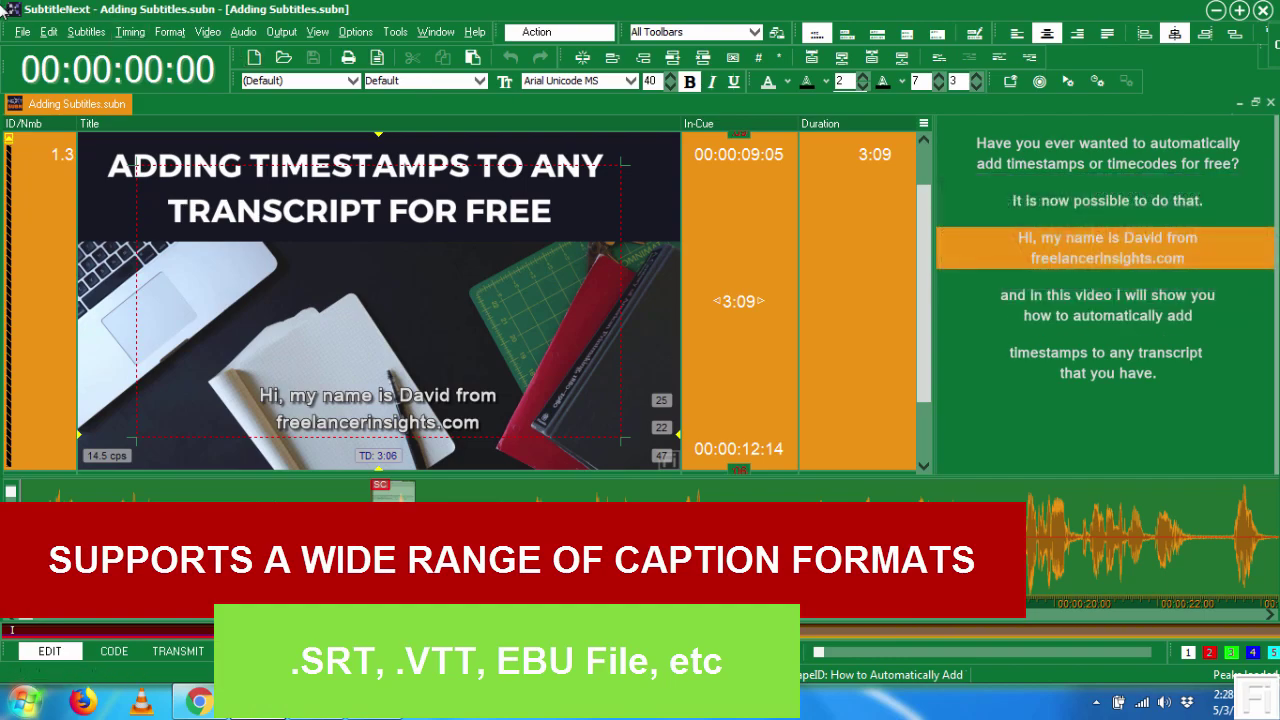
Step: Open Export Subtitles and browse its save-type formats like SubRip, WebVTT and EBU, leaving it unchanged
{"action": "left_click", "coordinate": [20, 34]}
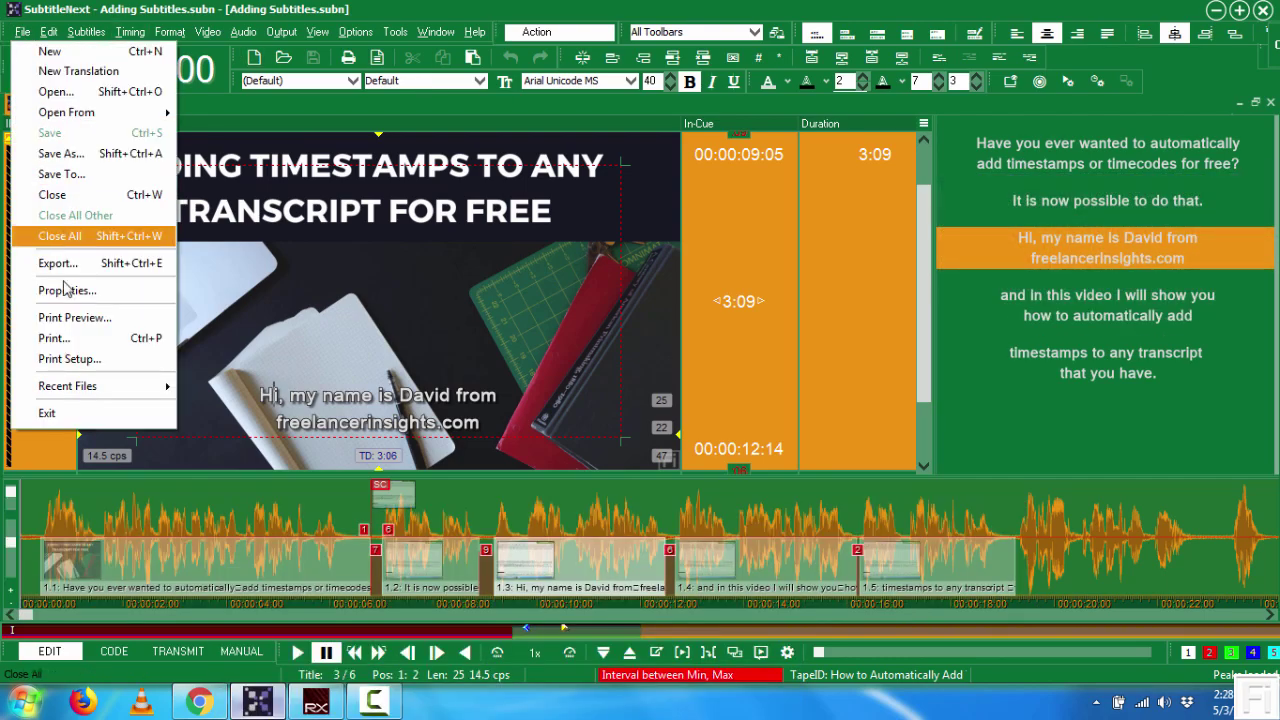
{"action": "left_click", "coordinate": [60, 264]}
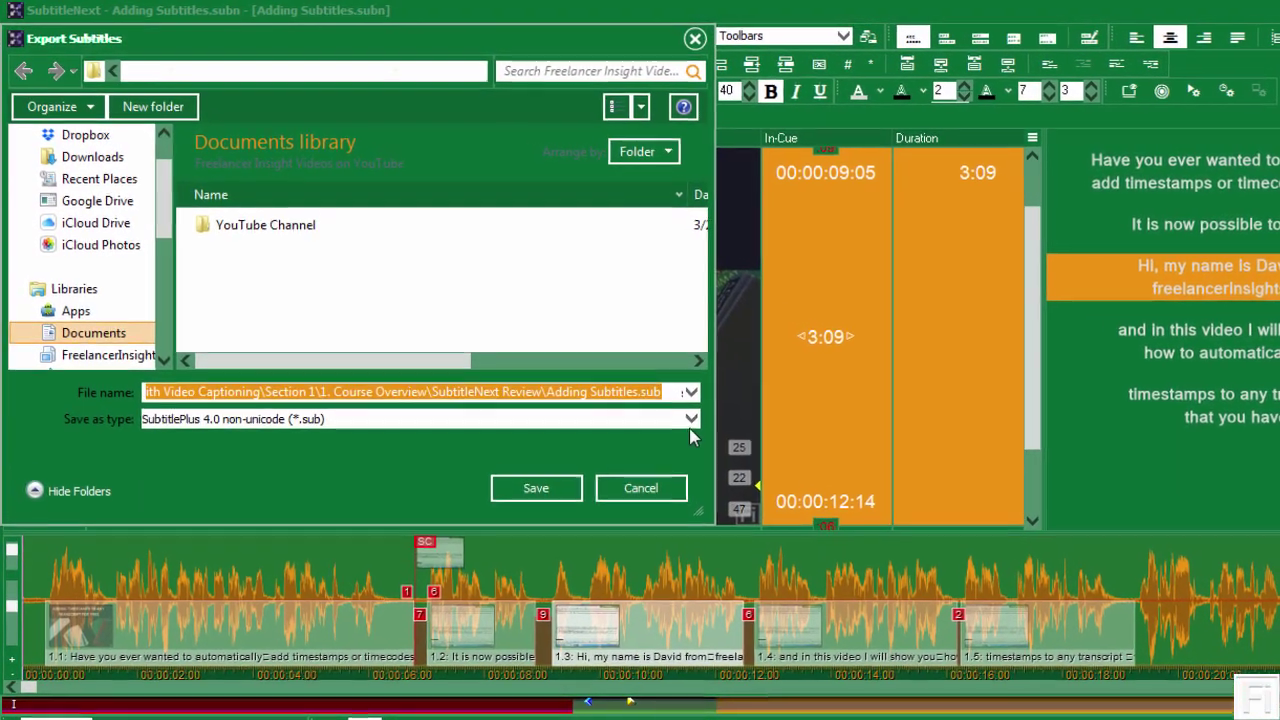
{"action": "left_click", "coordinate": [690, 422]}
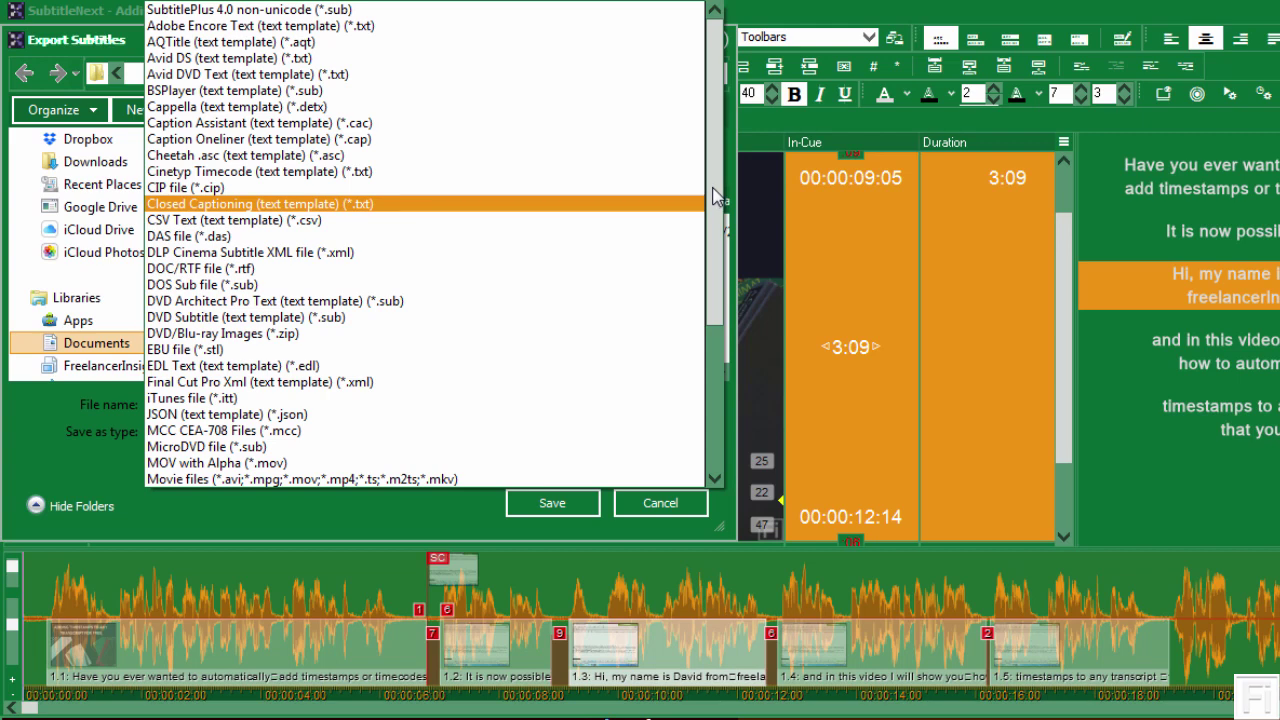
{"action": "left_click_drag", "start_coordinate": [715, 197], "coordinate": [715, 337]}
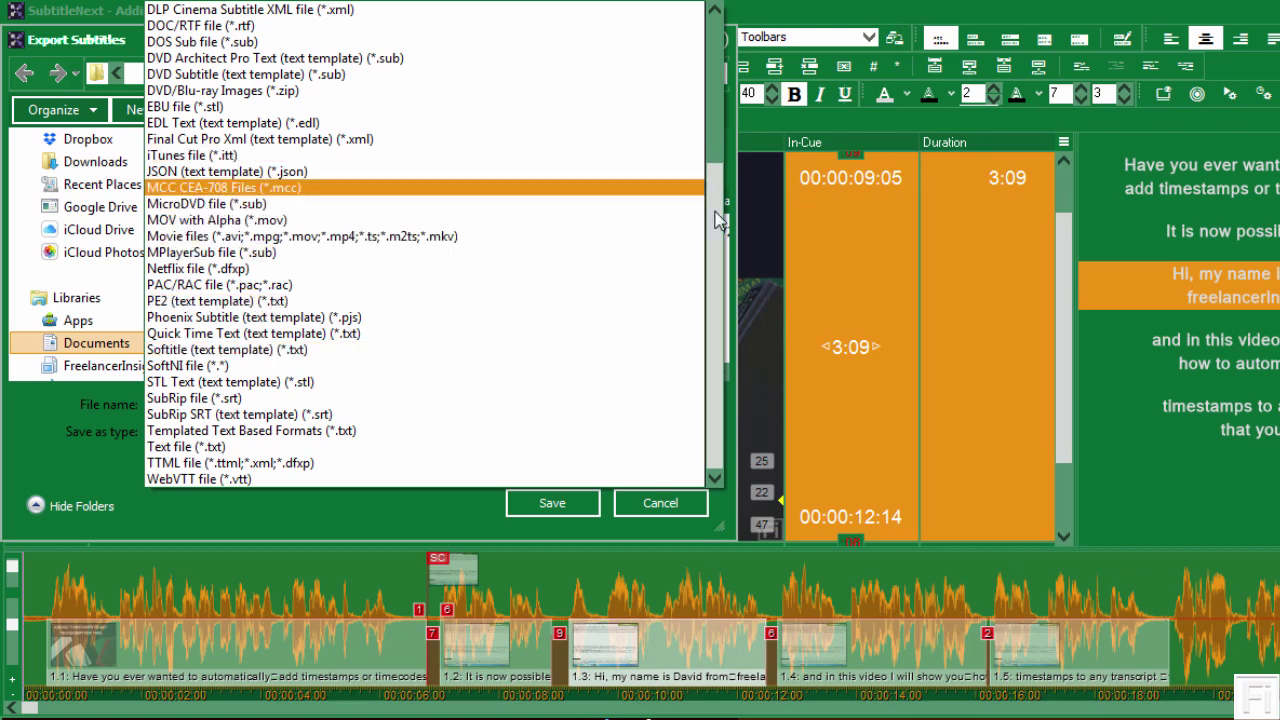
{"action": "left_click_drag", "start_coordinate": [716, 214], "coordinate": [705, 40]}
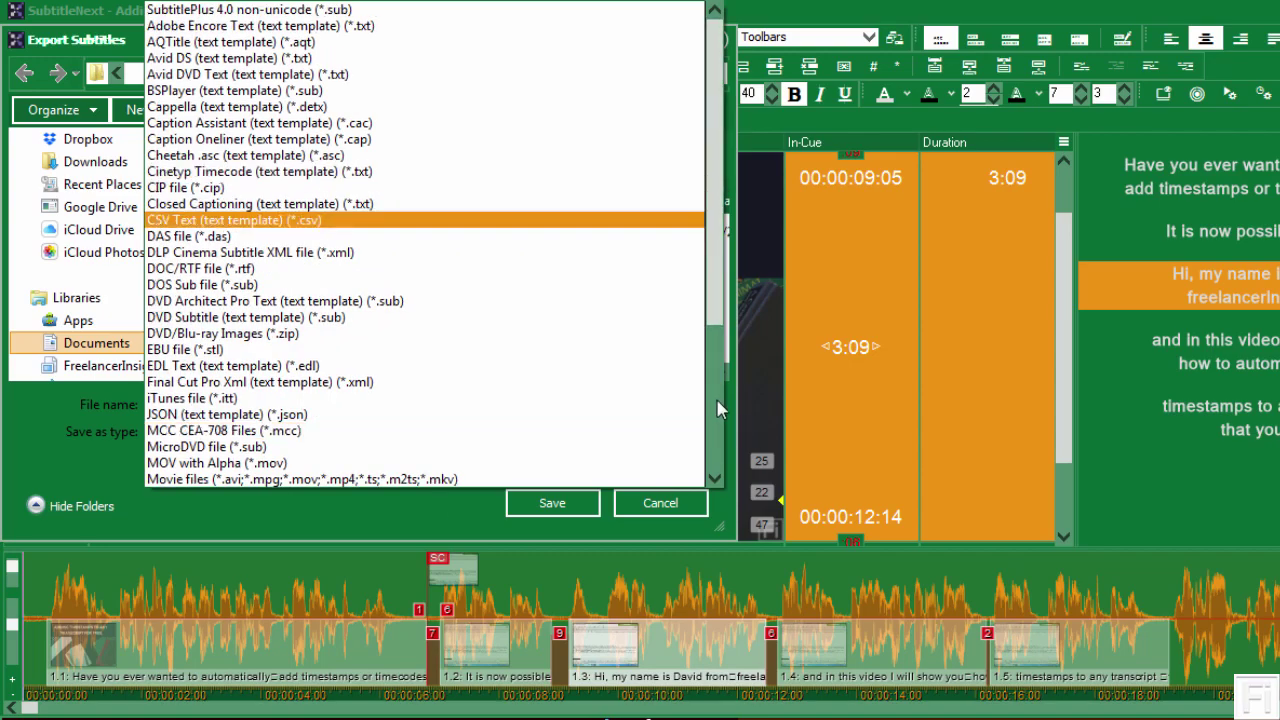
{"action": "left_click", "coordinate": [655, 505]}
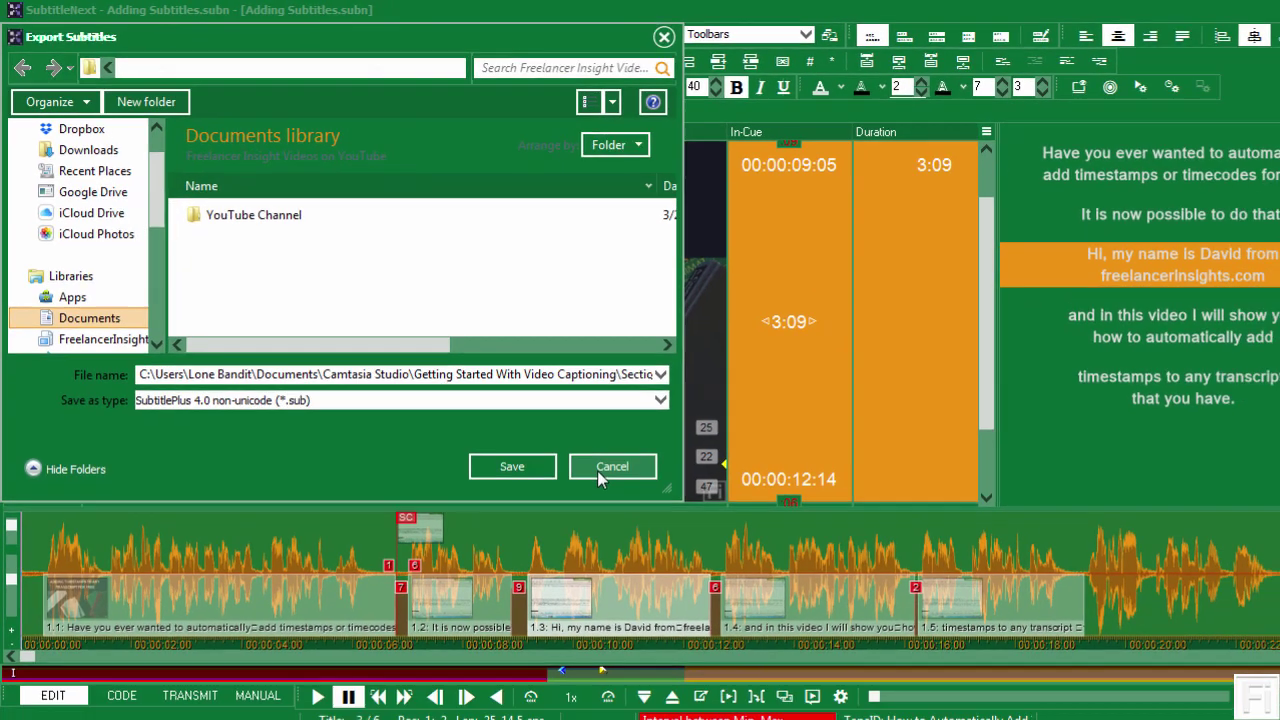
Step: Cancel the export, then browse for a movie, check its file types and close the browser unused
{"action": "left_click", "coordinate": [658, 503]}
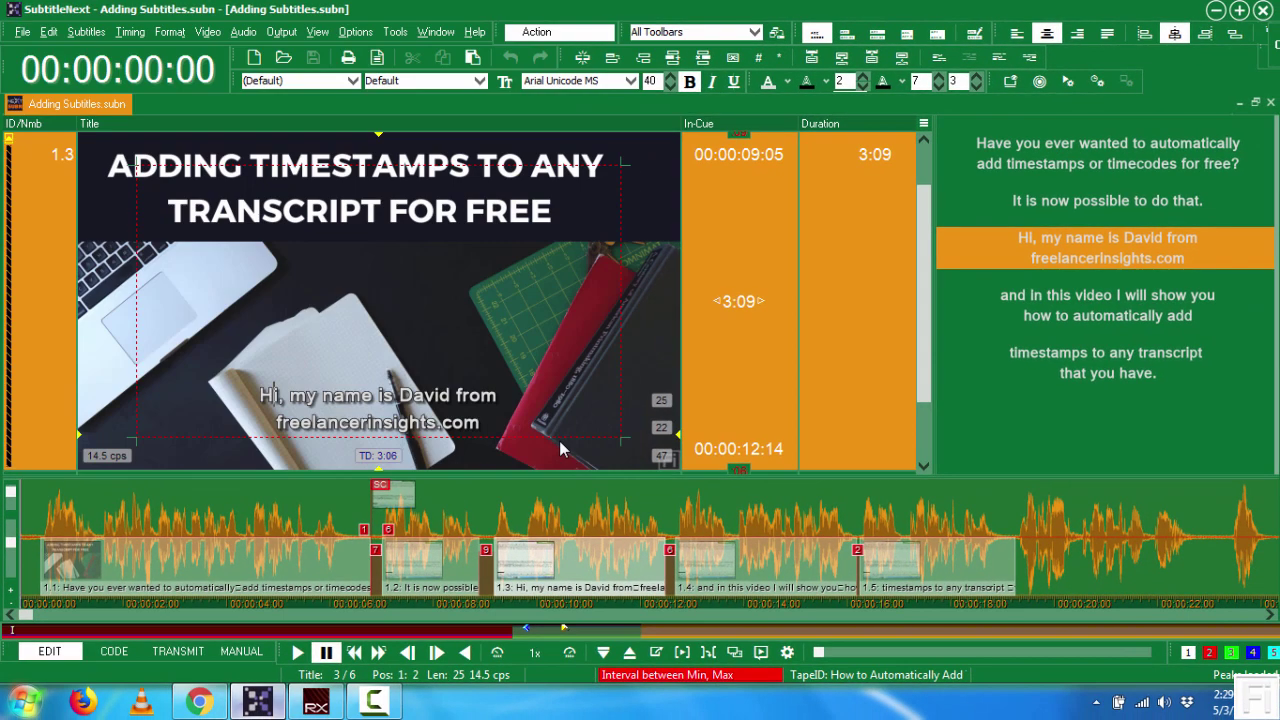
{"action": "left_click", "coordinate": [207, 31]}
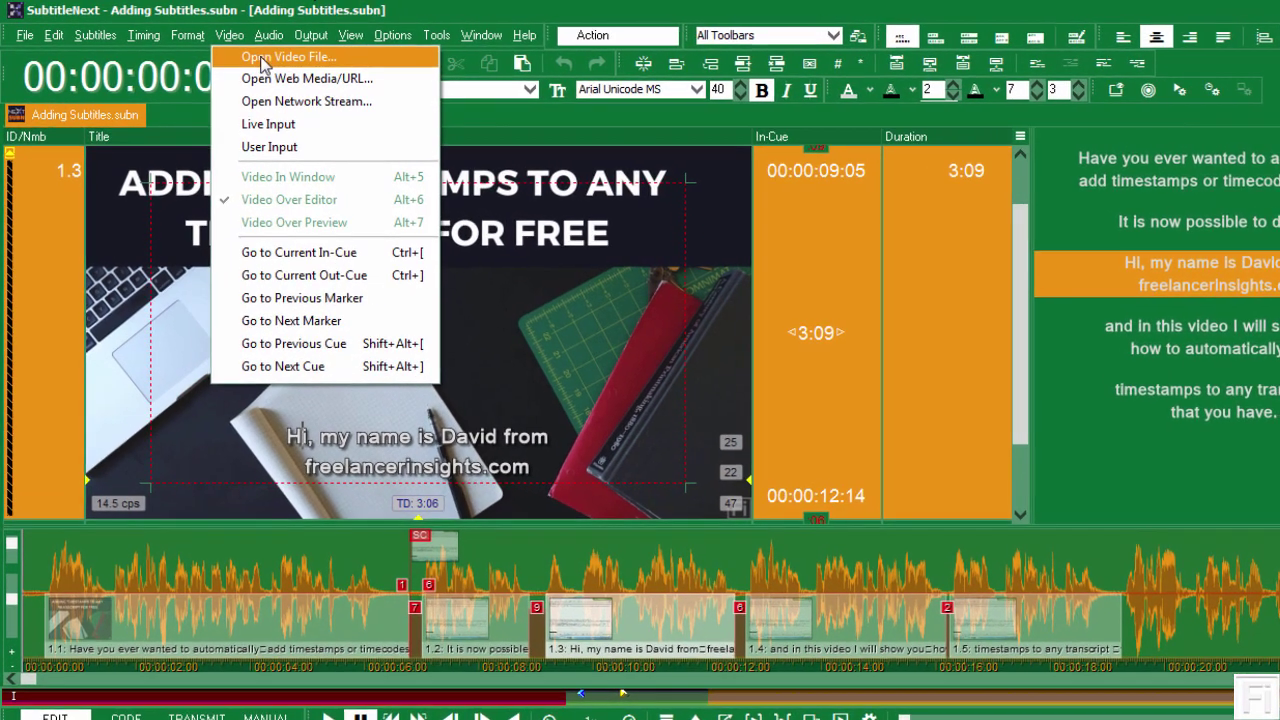
{"action": "left_click", "coordinate": [263, 60]}
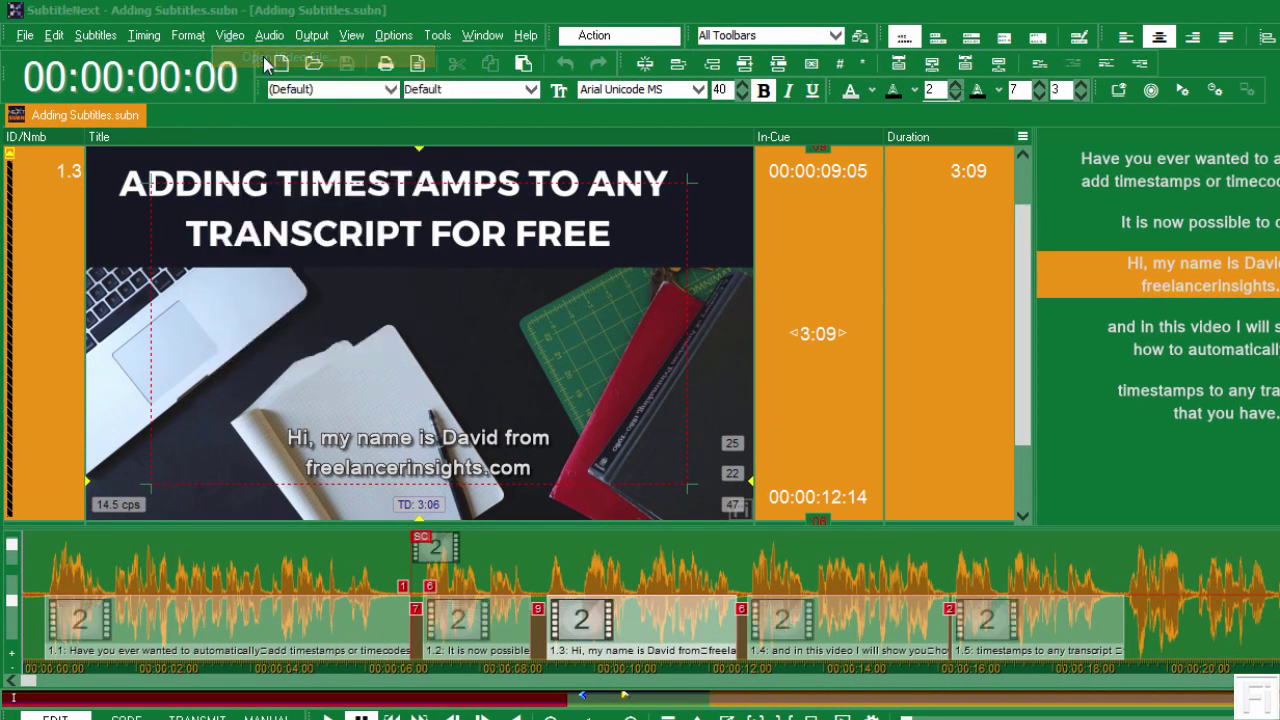
{"action": "left_click", "coordinate": [899, 350]}
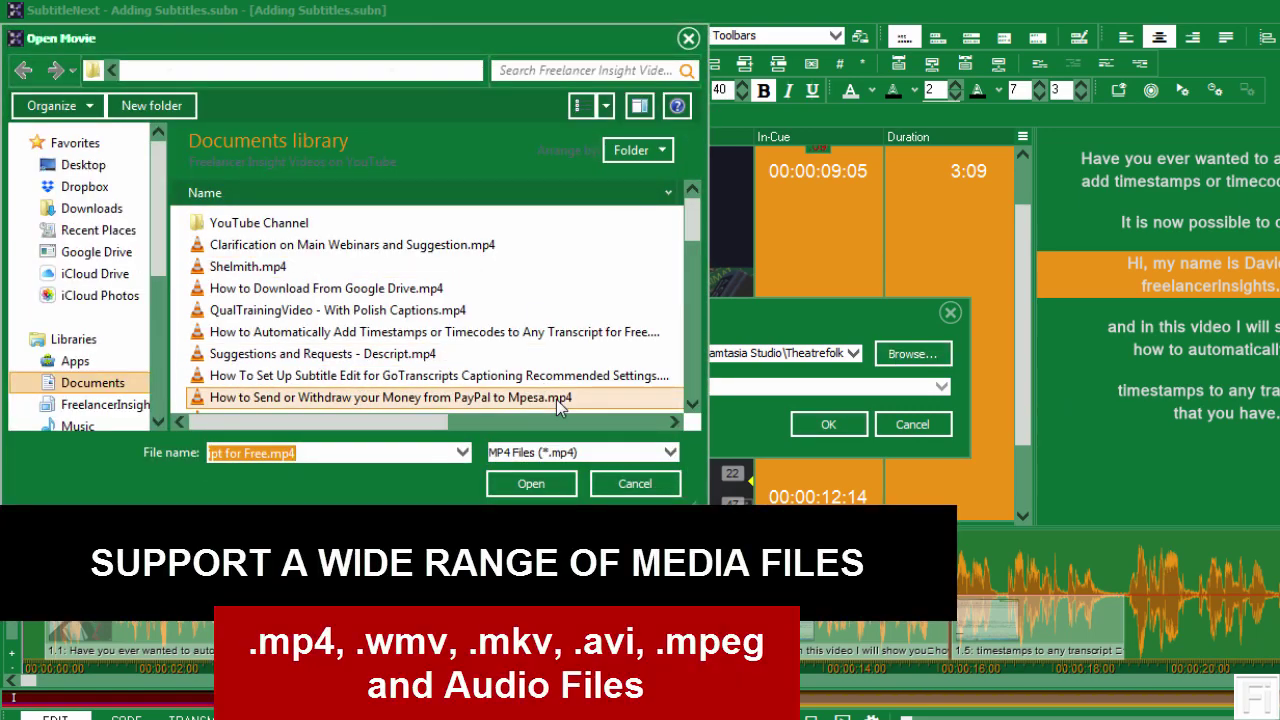
{"action": "left_click", "coordinate": [674, 454]}
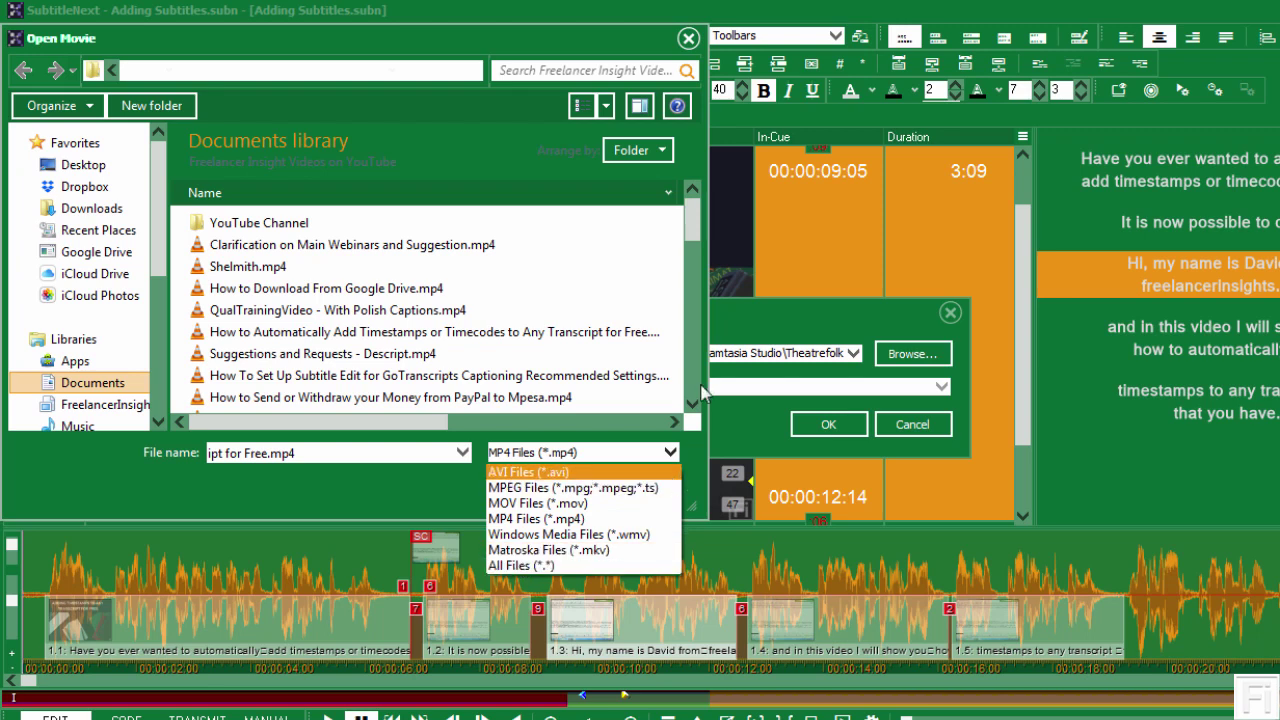
{"action": "left_click", "coordinate": [690, 40]}
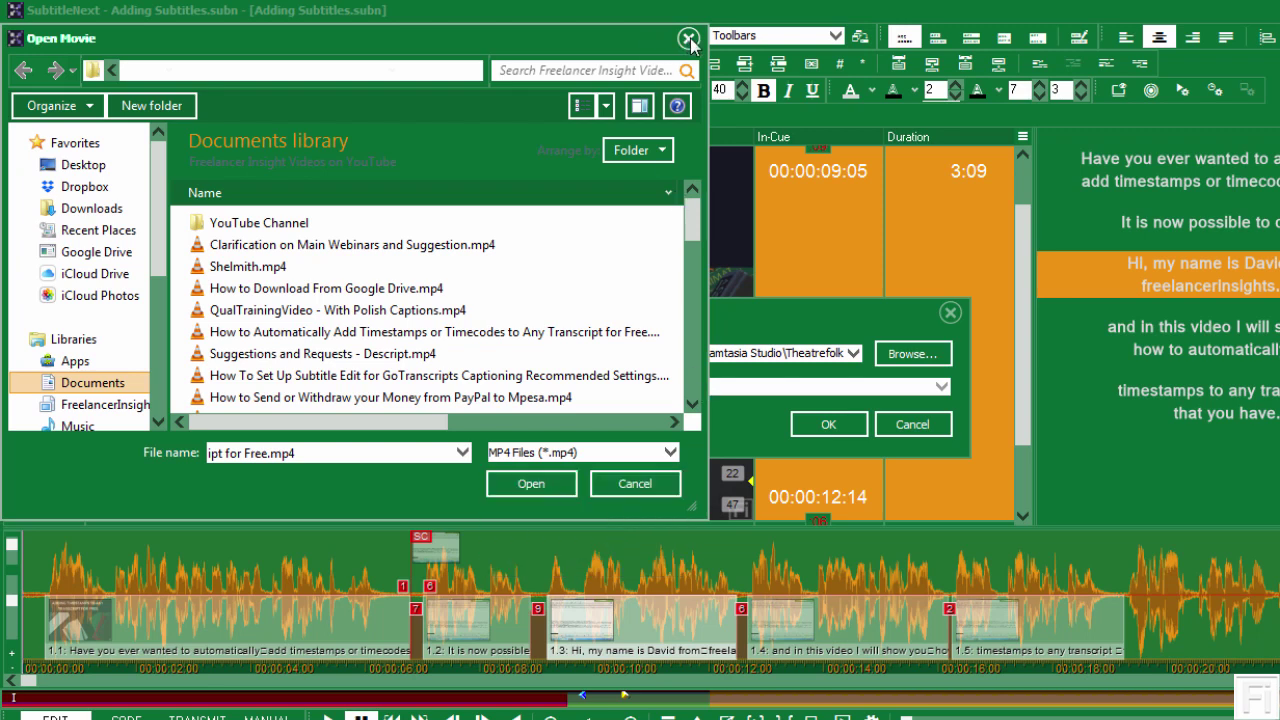
{"action": "left_click", "coordinate": [690, 40]}
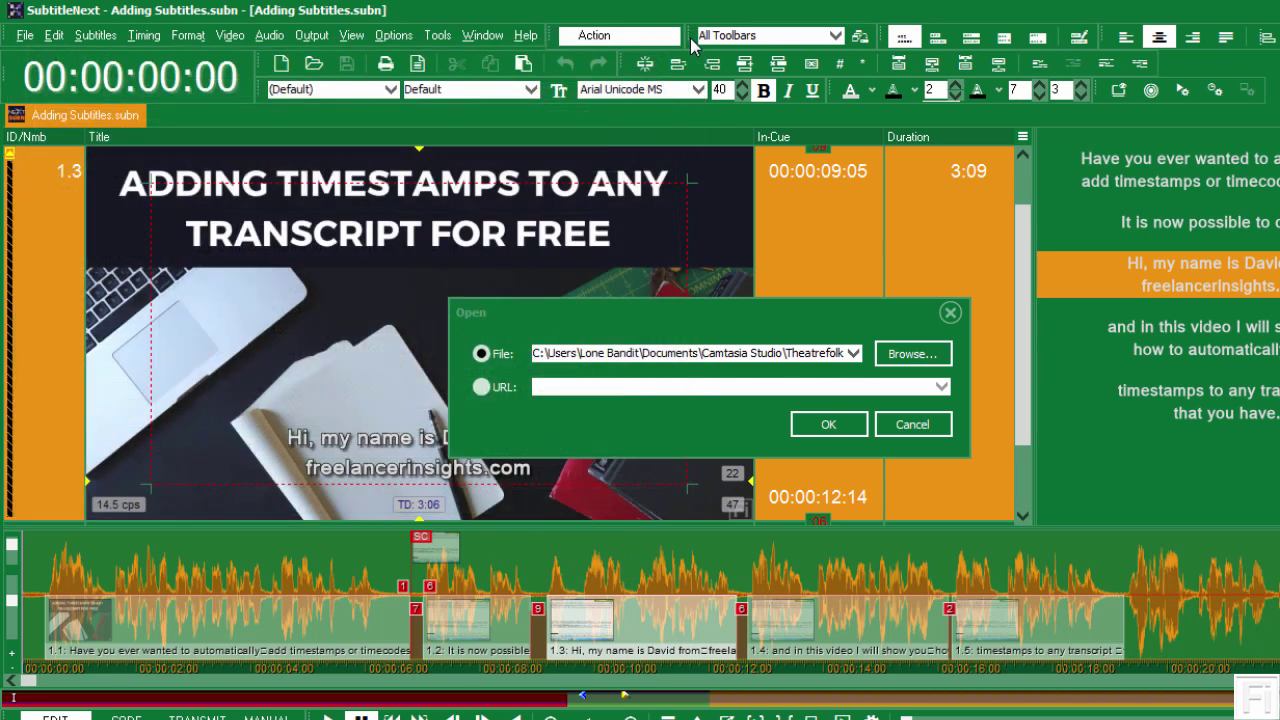
Step: Switch the media source to URL, then close the Open media dialog without loading anything
{"action": "left_click", "coordinate": [481, 390]}
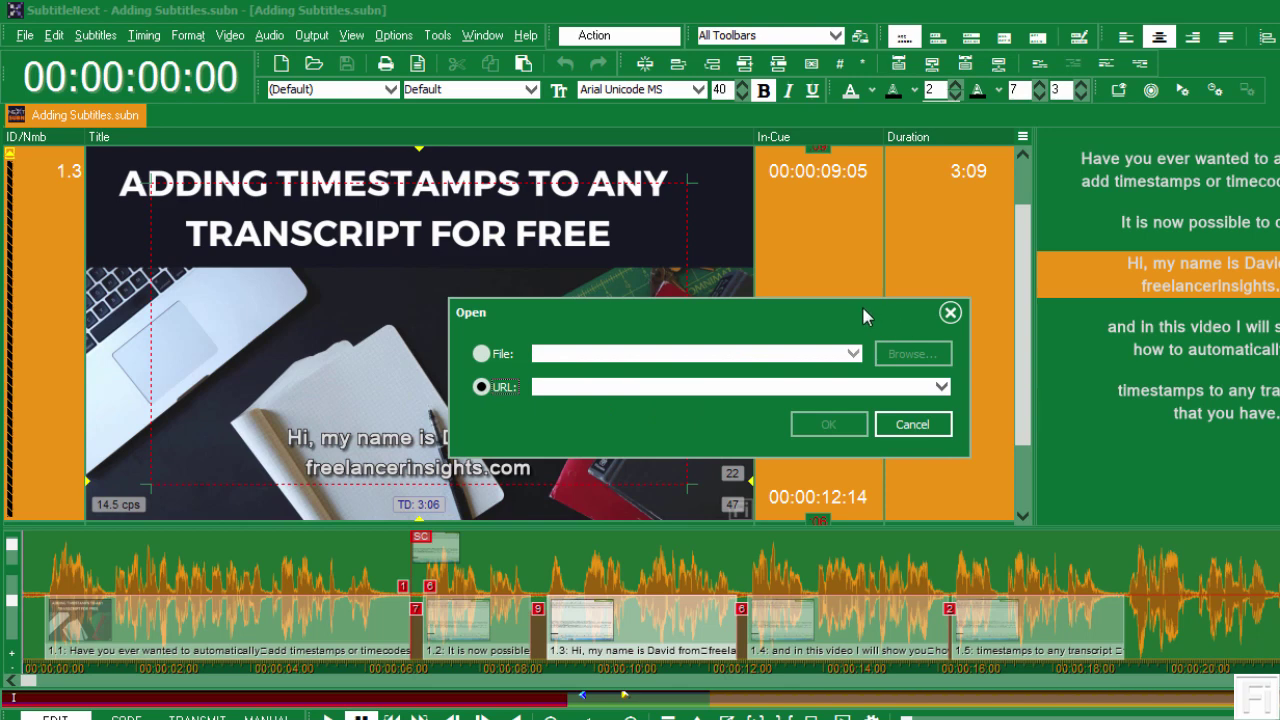
{"action": "left_click", "coordinate": [950, 313]}
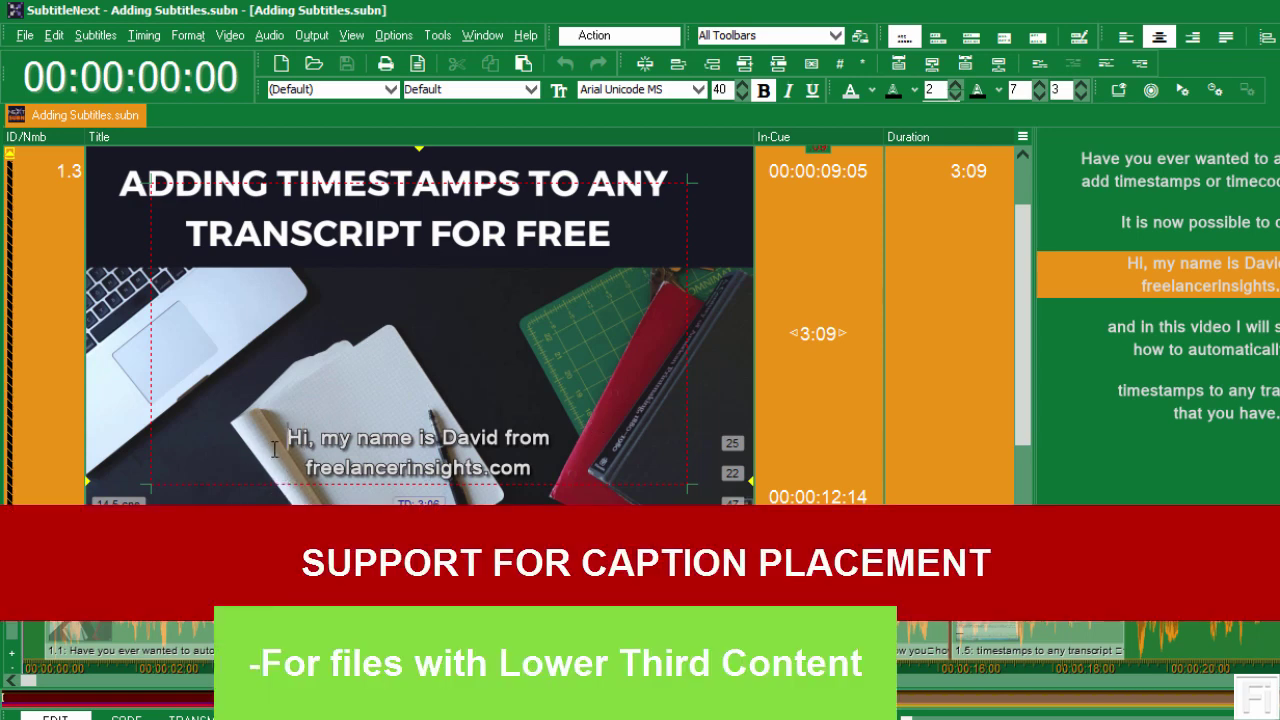
Step: Select subtitle 1.3's caption text and raise the caption higher over the video
{"action": "left_click", "coordinate": [256, 433]}
{"action": "left_click", "coordinate": [437, 446]}
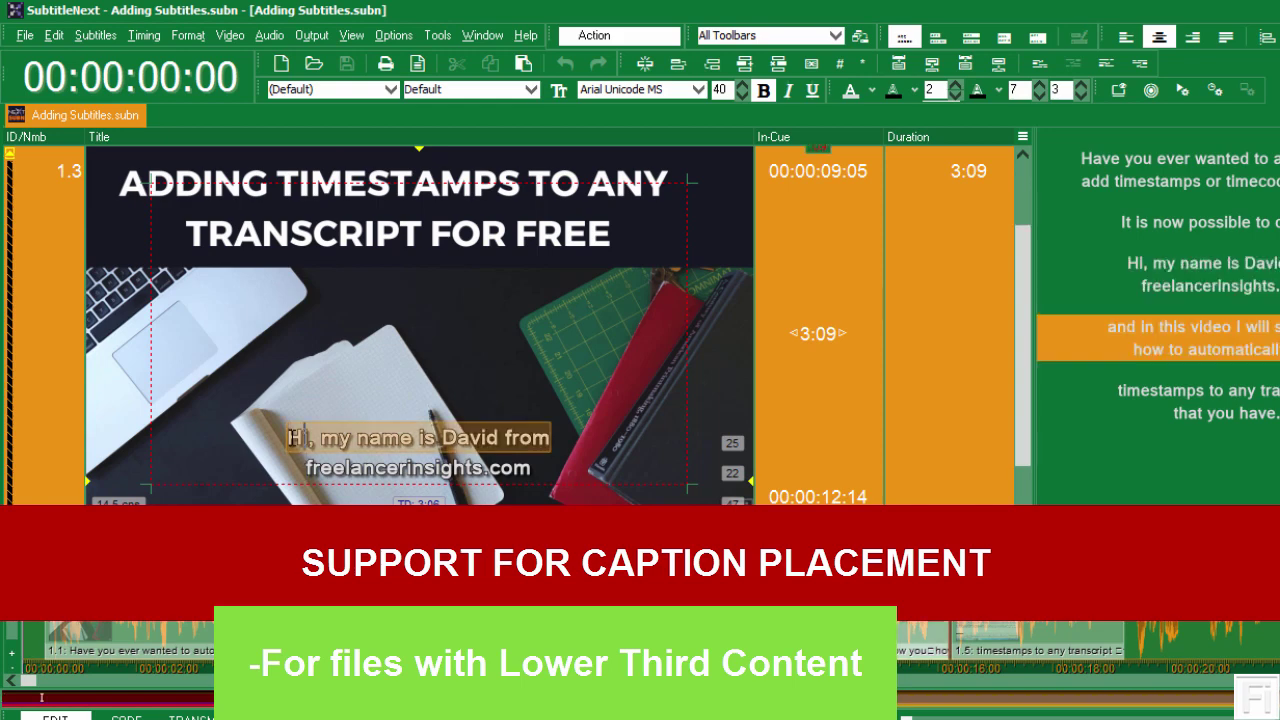
{"action": "key", "text": "Up"}
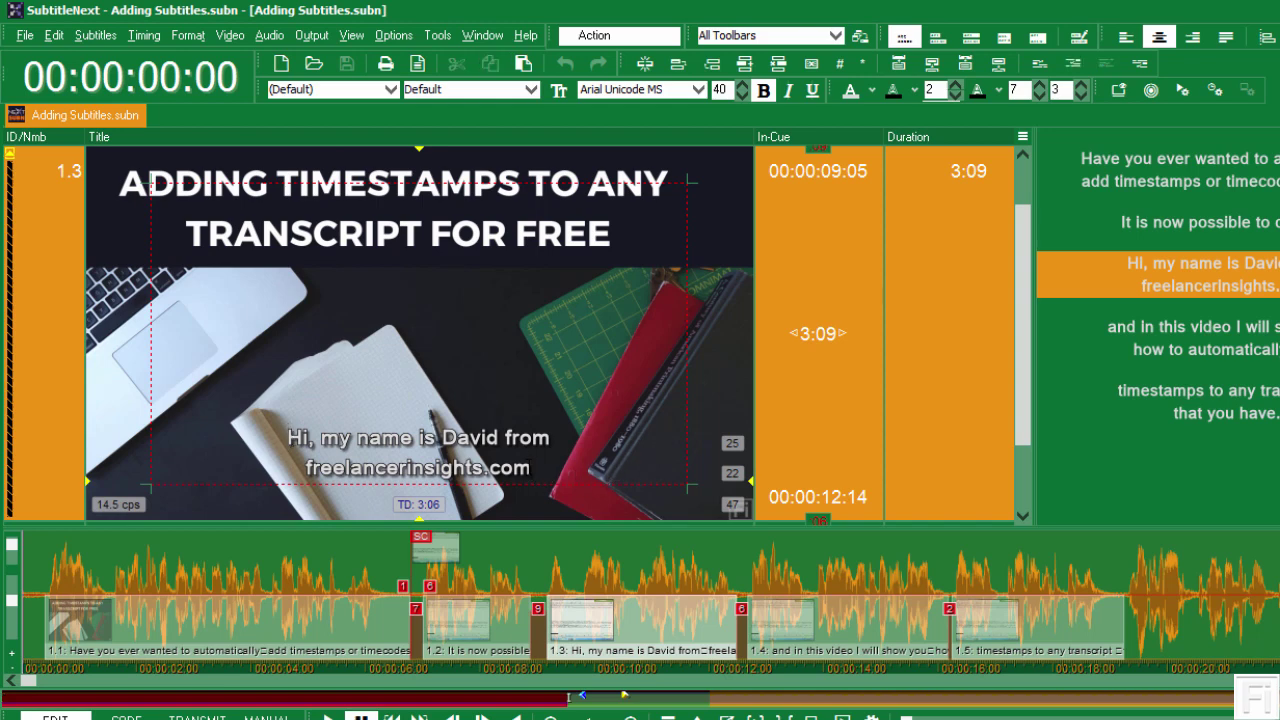
{"action": "key", "text": "ctrl+a"}
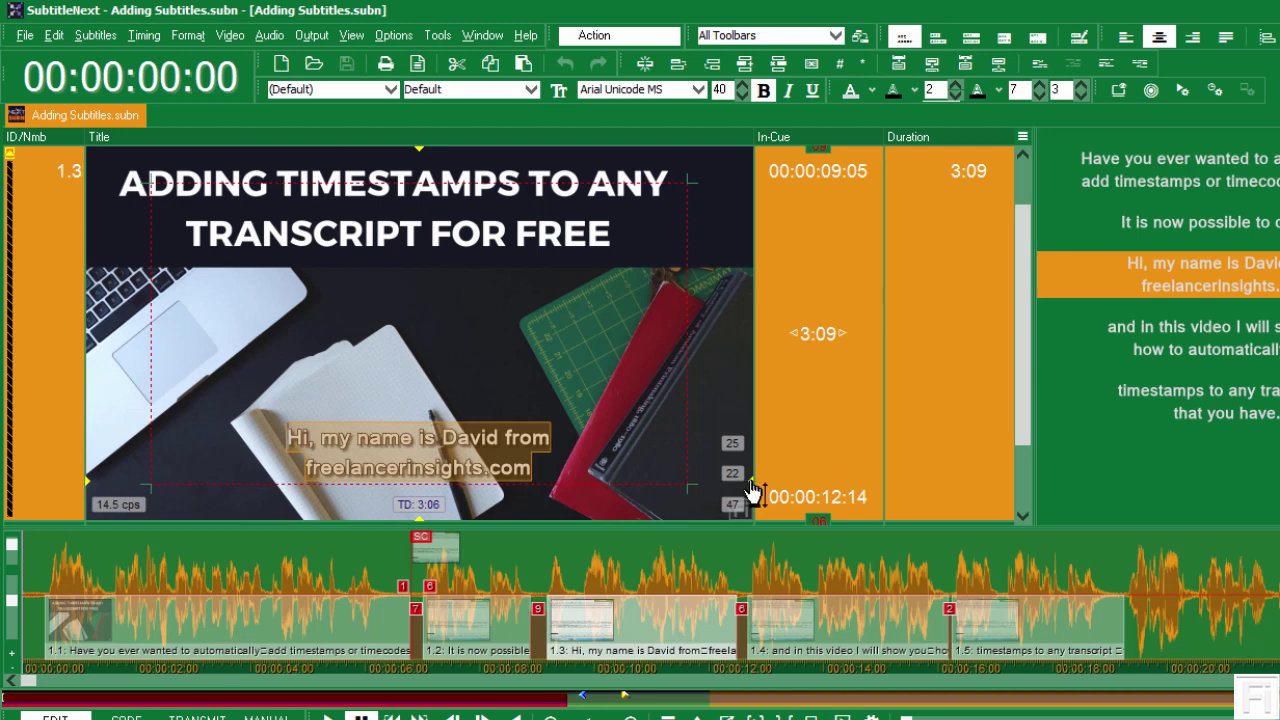
{"action": "left_click_drag", "start_coordinate": [752, 478], "coordinate": [750, 424]}
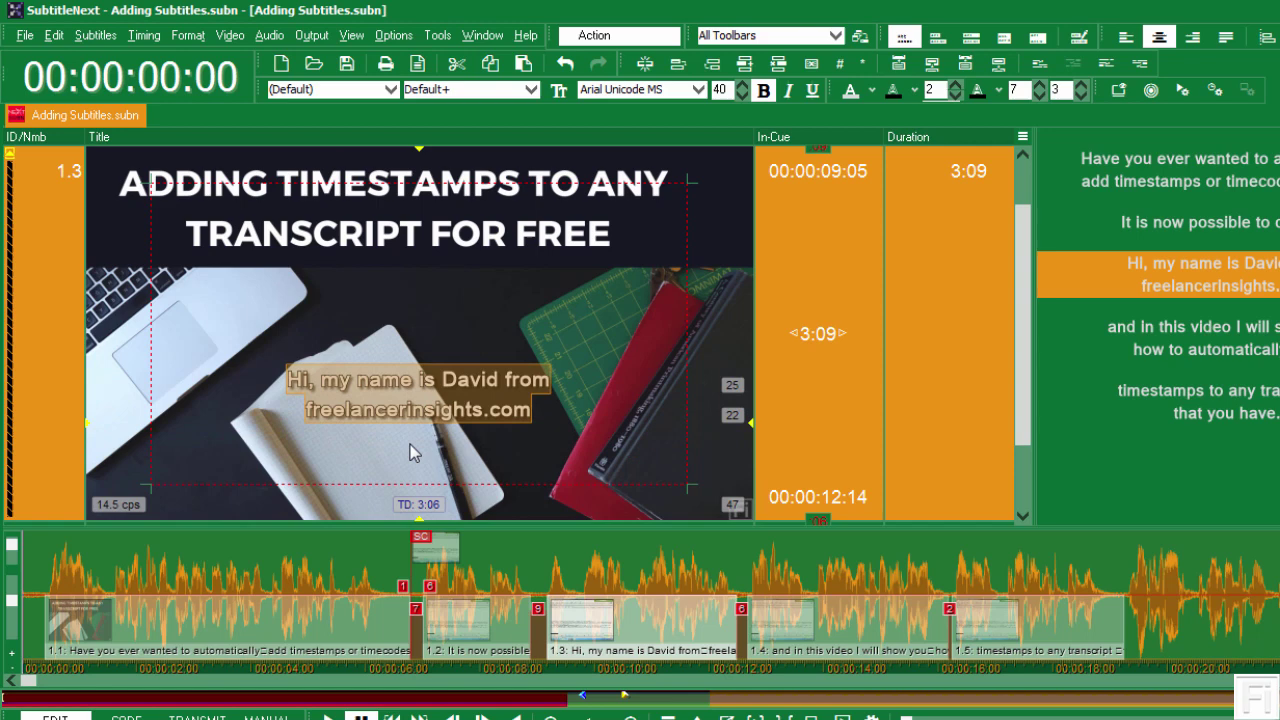
{"action": "left_click", "coordinate": [410, 444]}
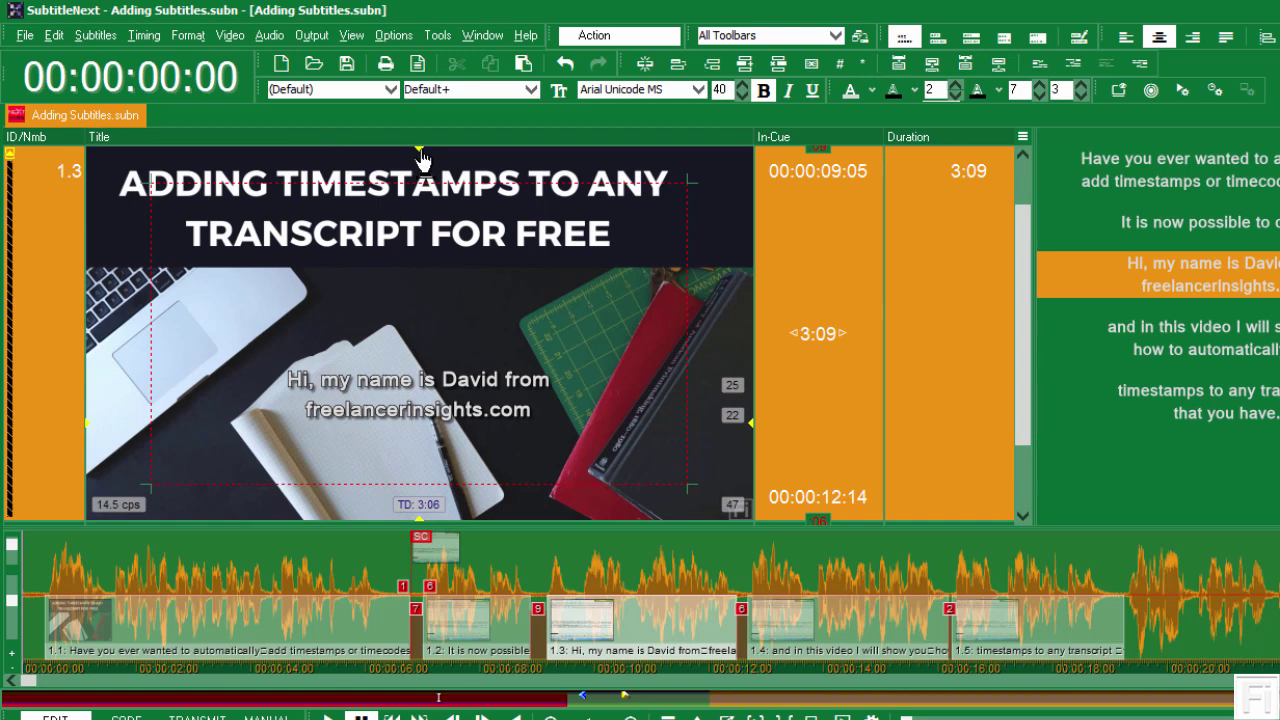
Step: Nudge the caption right and back to centre, then lower it slightly
{"action": "left_click_drag", "start_coordinate": [420, 152], "coordinate": [533, 163]}
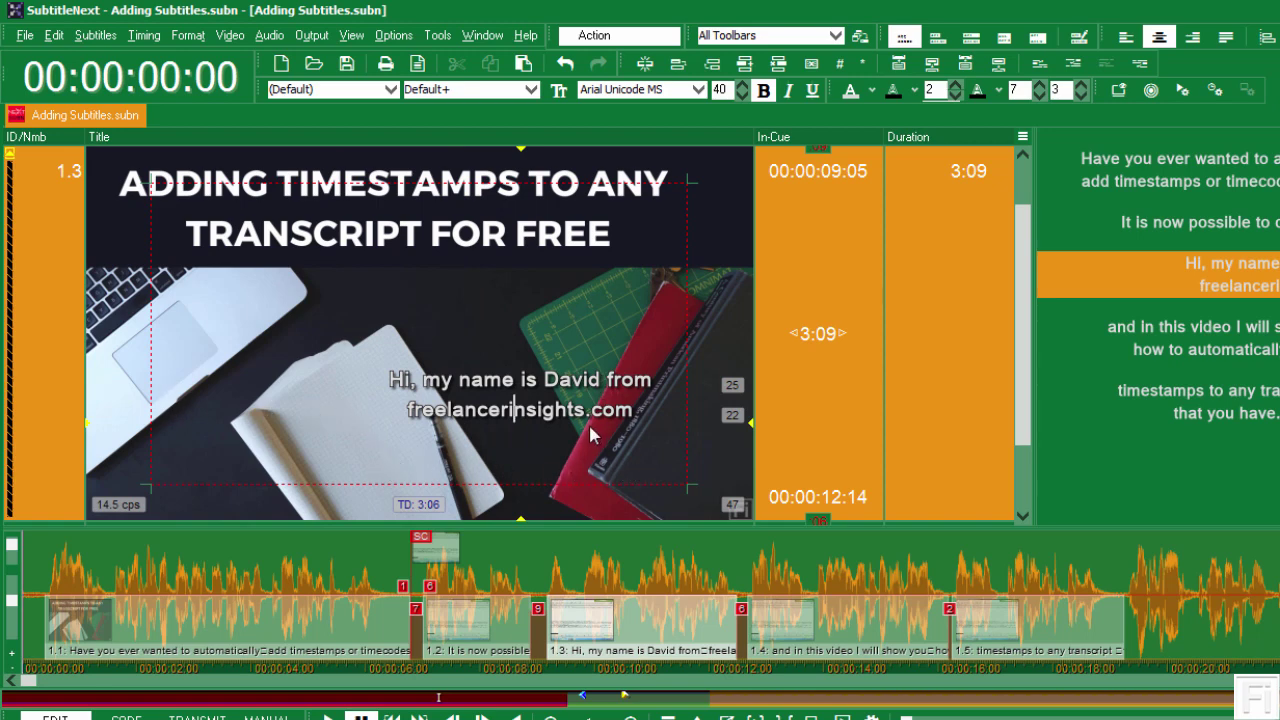
{"action": "left_click_drag", "start_coordinate": [521, 150], "coordinate": [422, 160]}
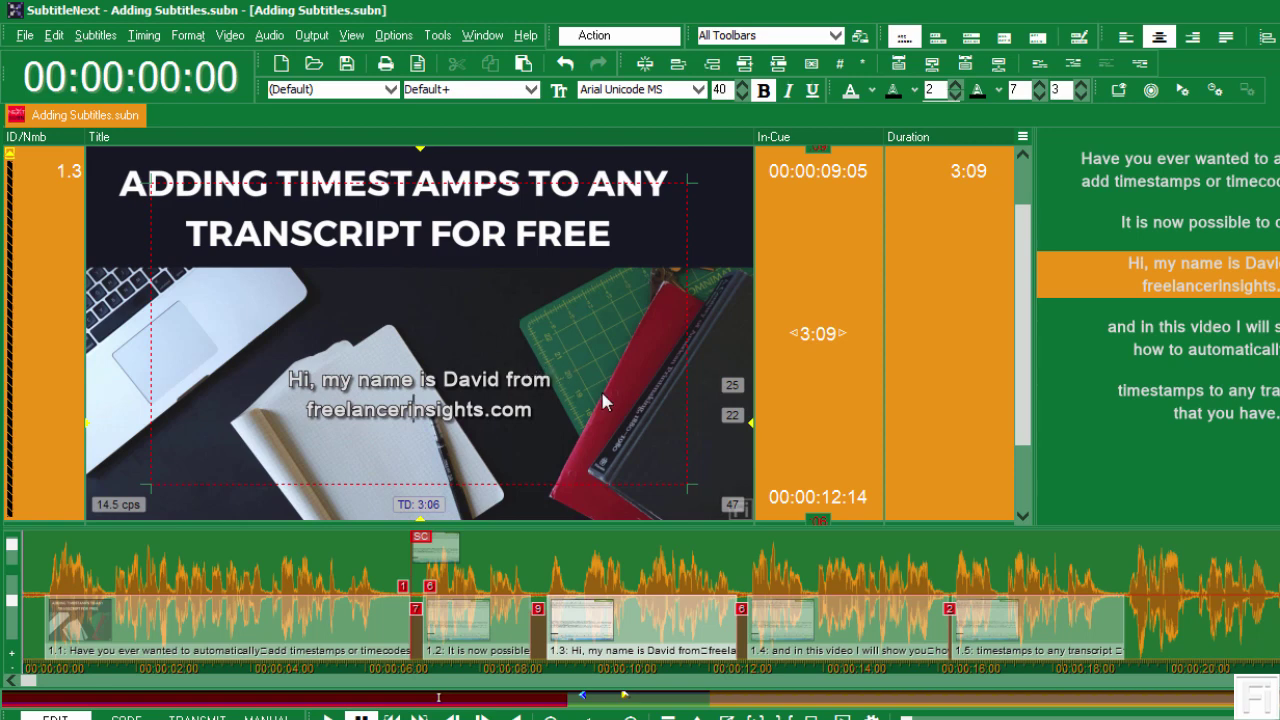
{"action": "left_click", "coordinate": [751, 438]}
{"action": "left_click_drag", "start_coordinate": [751, 438], "coordinate": [752, 487]}
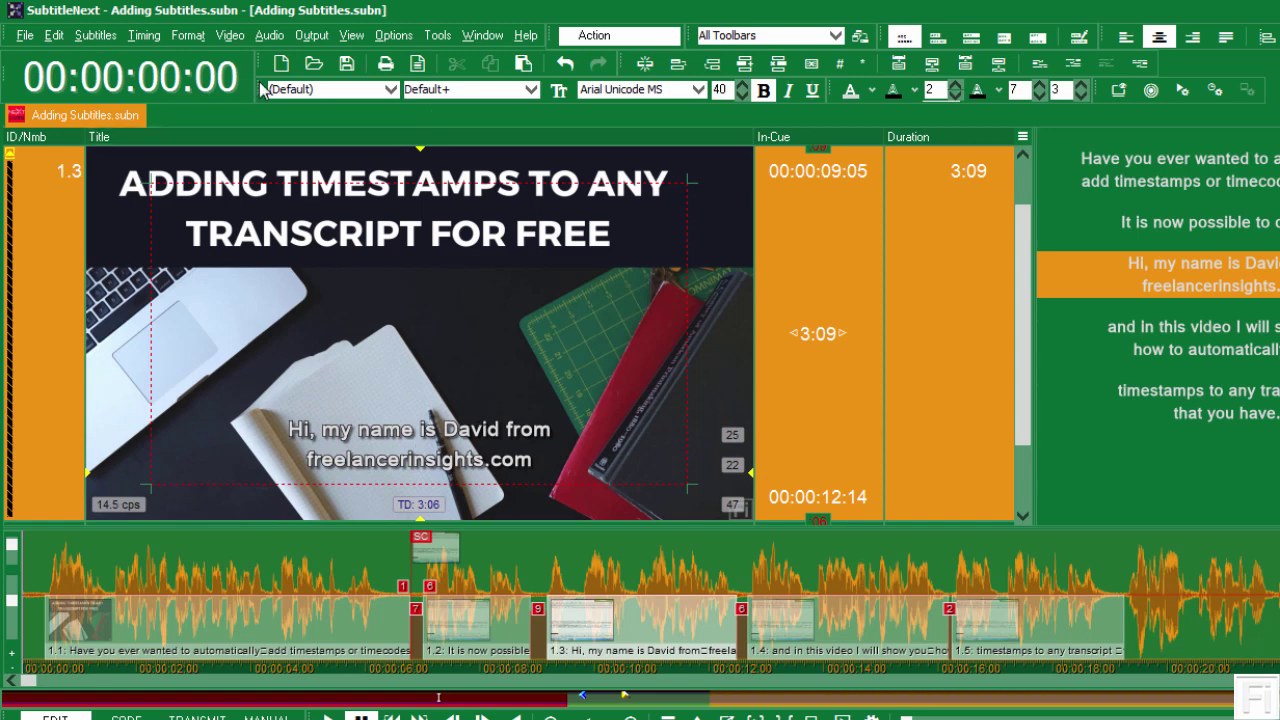
{"action": "left_click", "coordinate": [269, 35]}
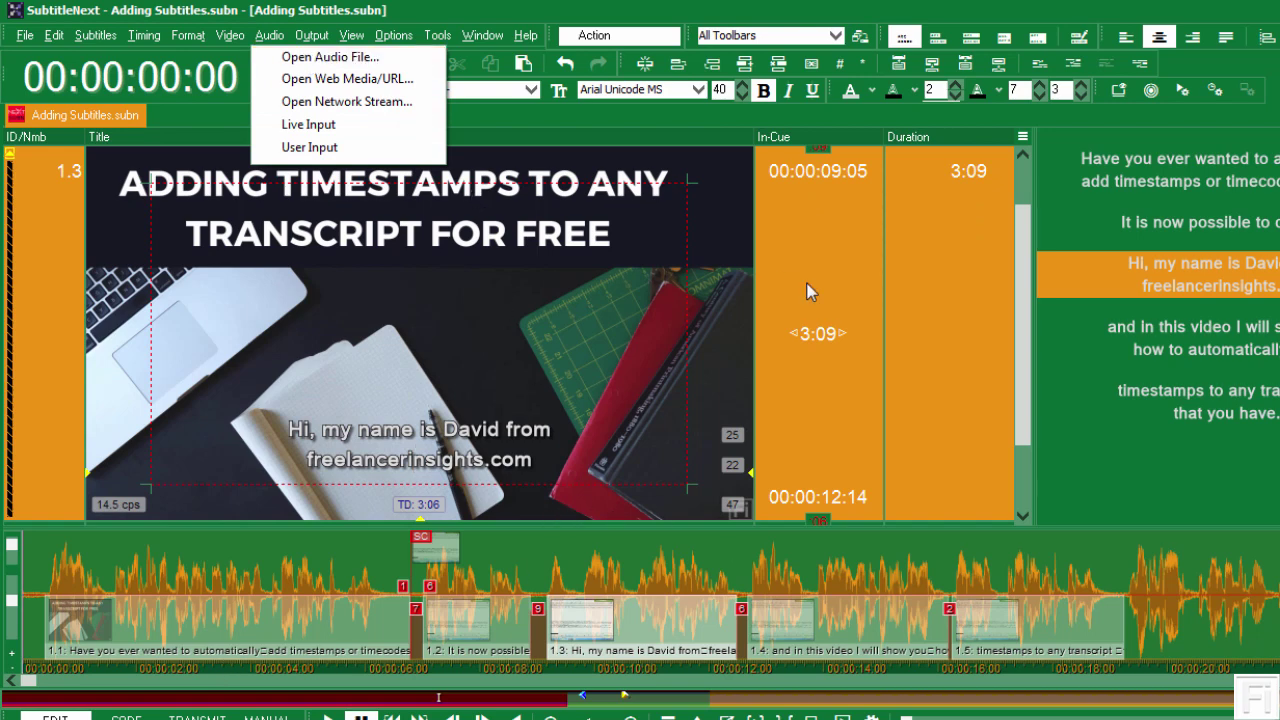
{"action": "left_click", "coordinate": [690, 7]}
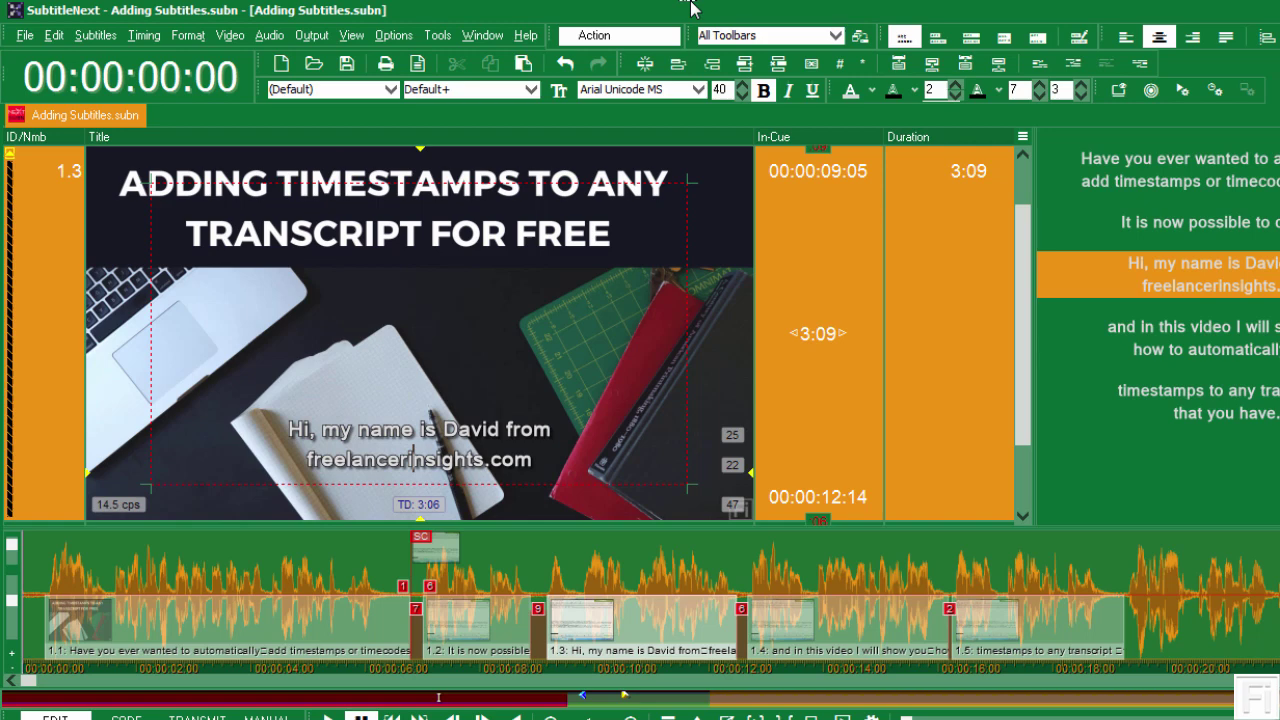
{"action": "left_click", "coordinate": [269, 36]}
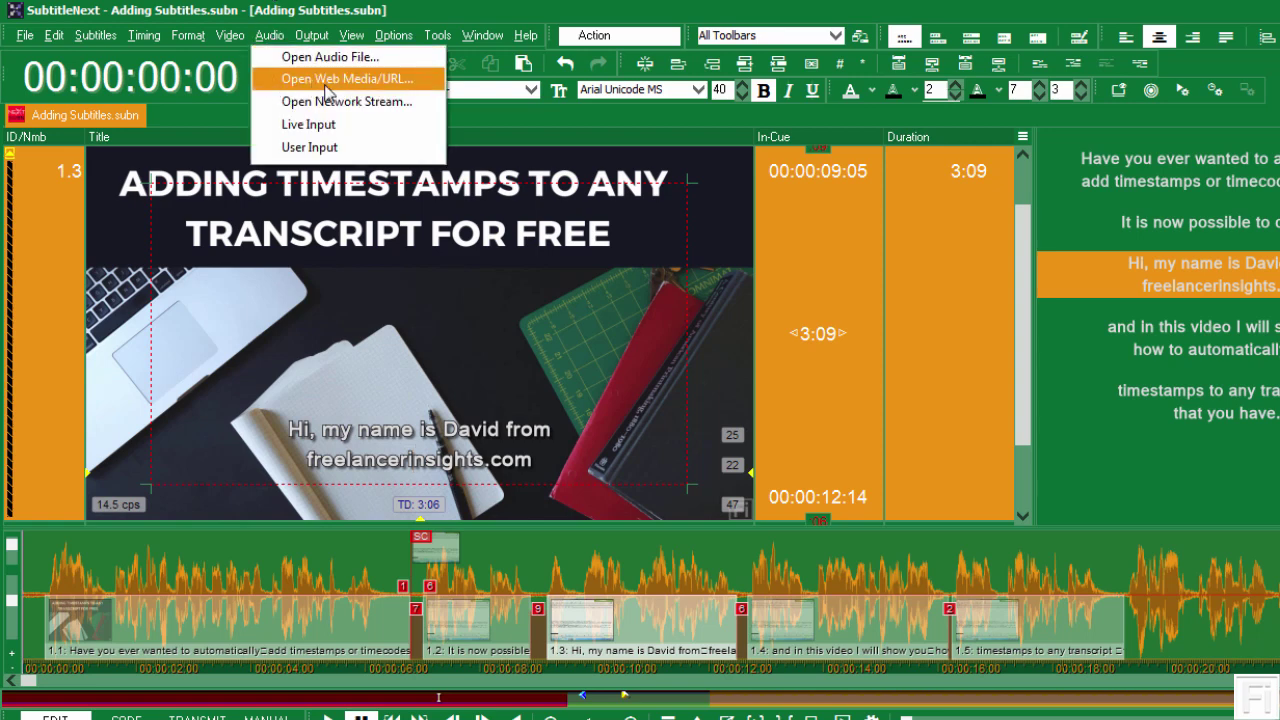
{"action": "key", "text": "Left"}
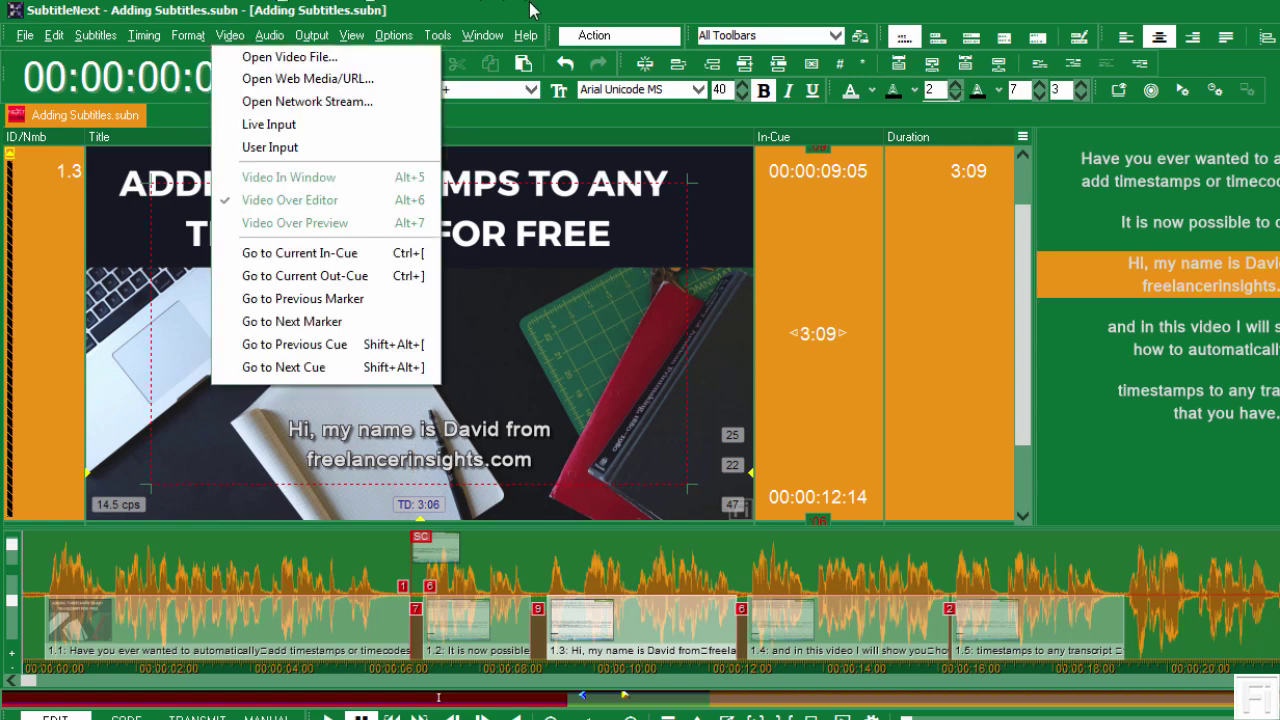
{"action": "key", "text": "Escape"}
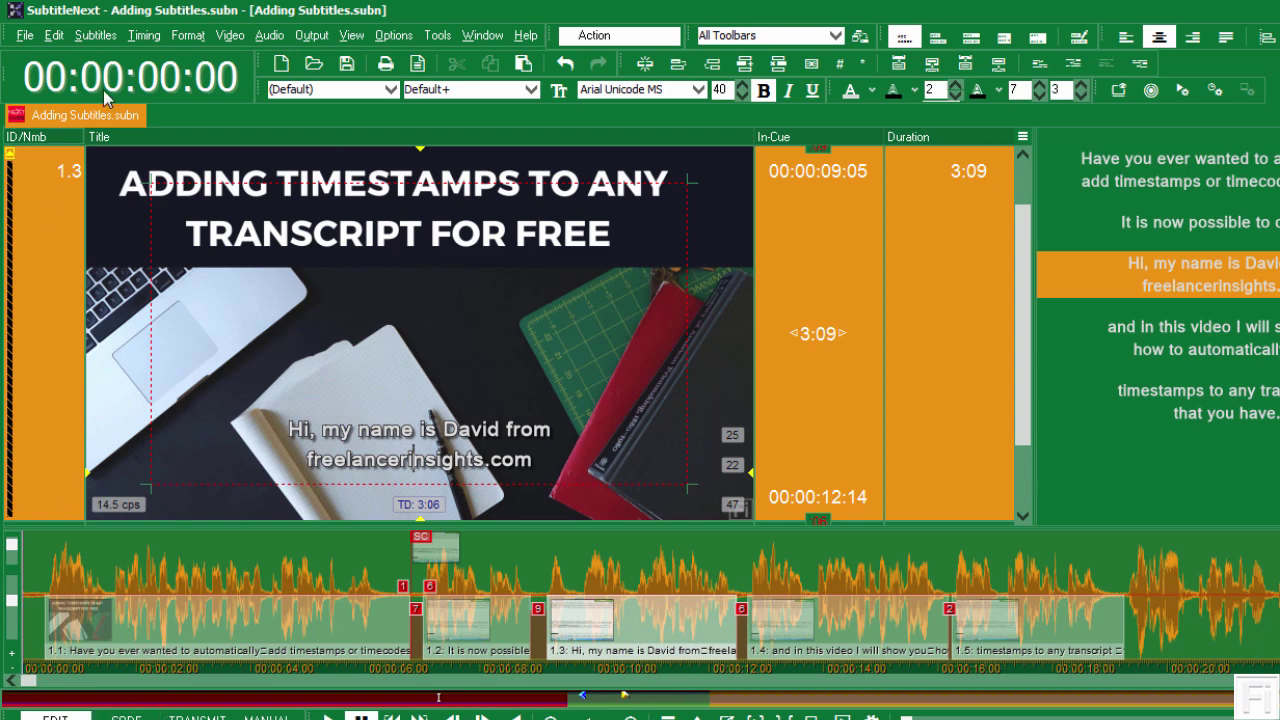
{"action": "right_click", "coordinate": [257, 75]}
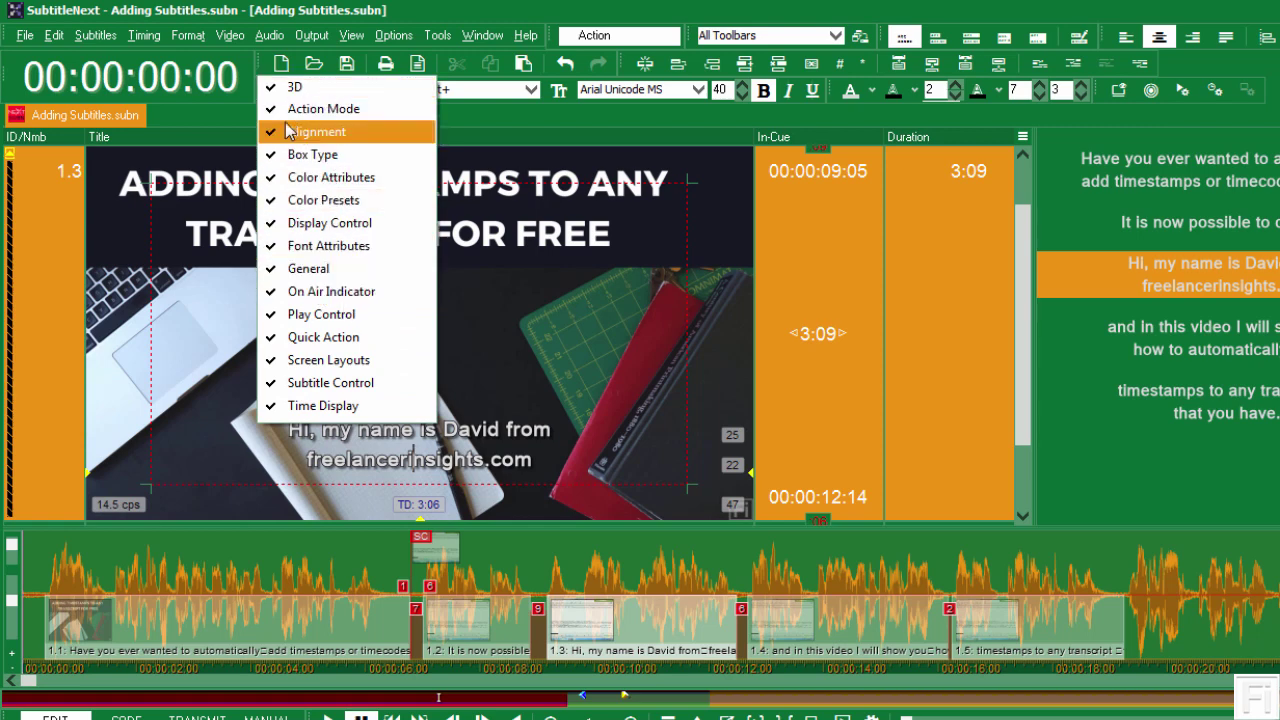
{"action": "left_click", "coordinate": [215, 133]}
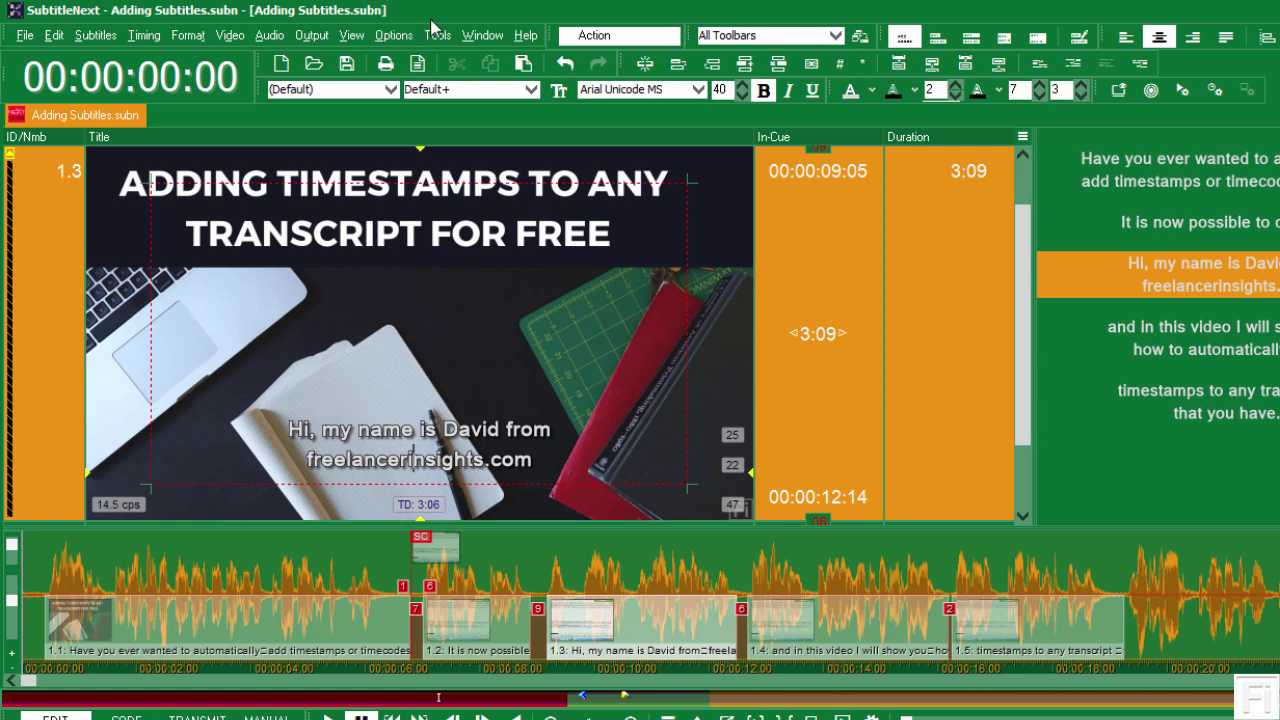
Step: Select both caption lines and apply a Sized Box background, then move on to subtitle 1.4
{"action": "left_click", "coordinate": [298, 428]}
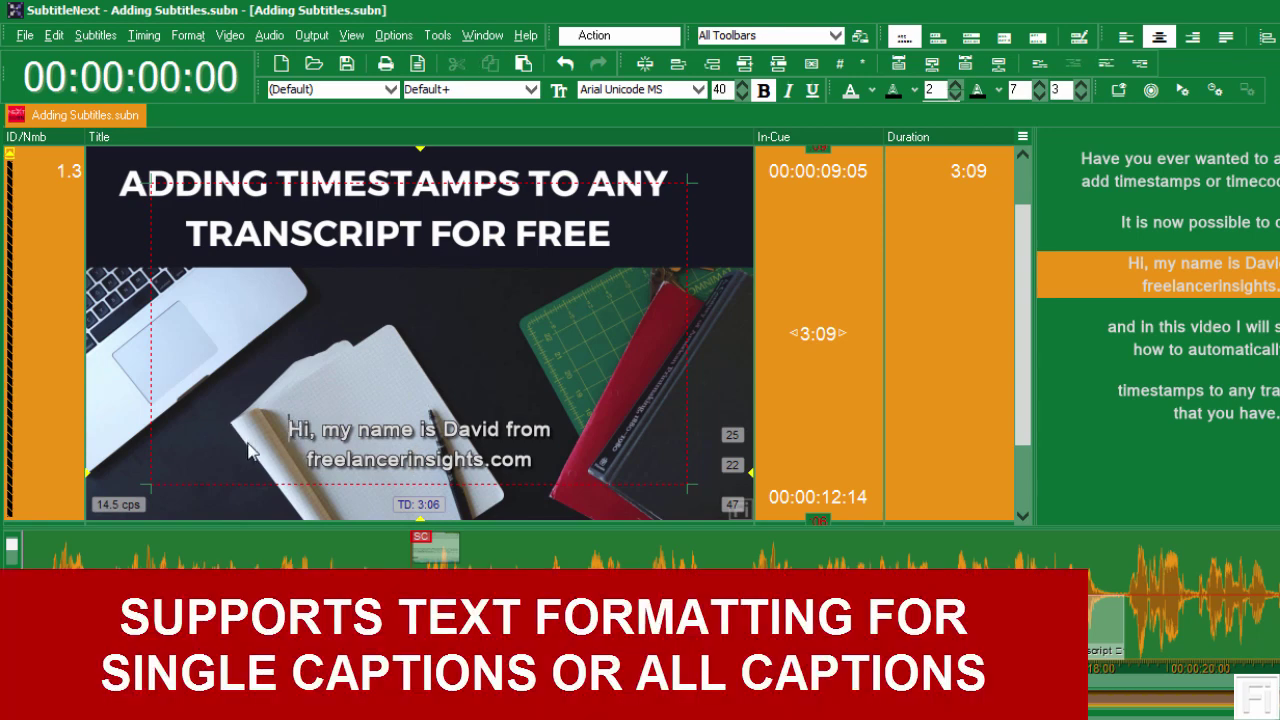
{"action": "left_click", "coordinate": [290, 428]}
{"action": "key", "text": "shift+End"}
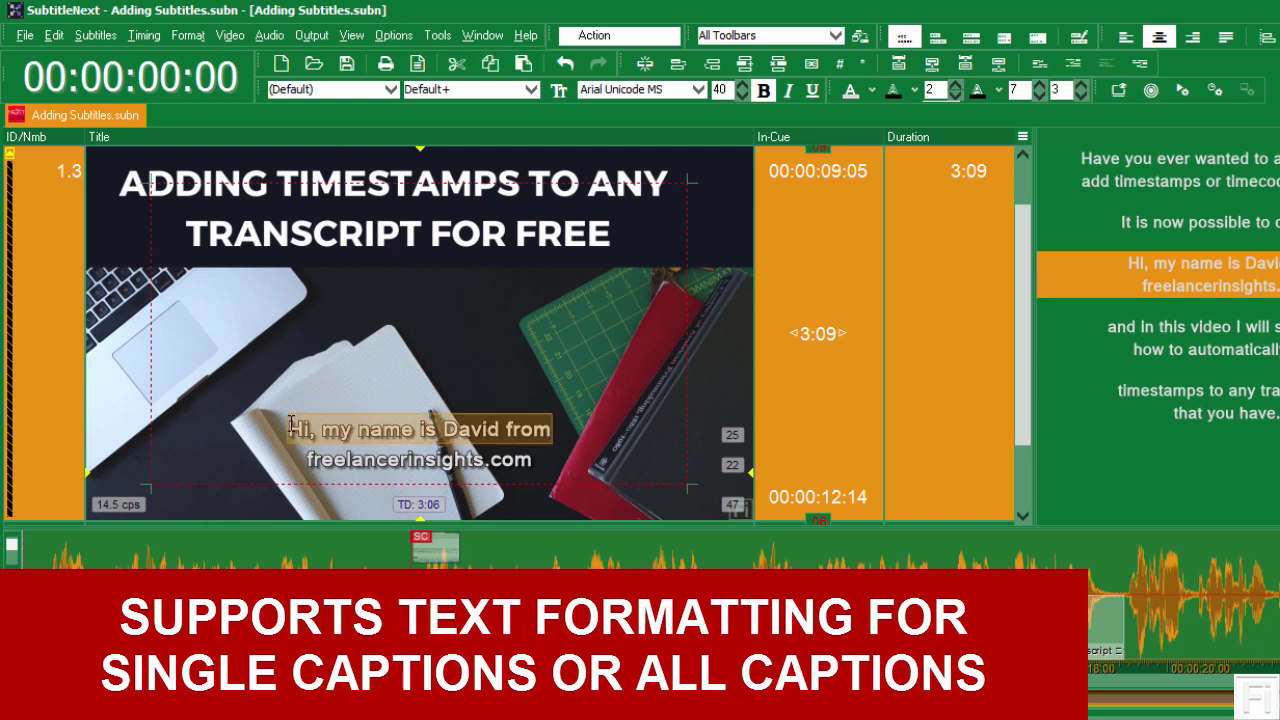
{"action": "key", "text": "shift+Down"}
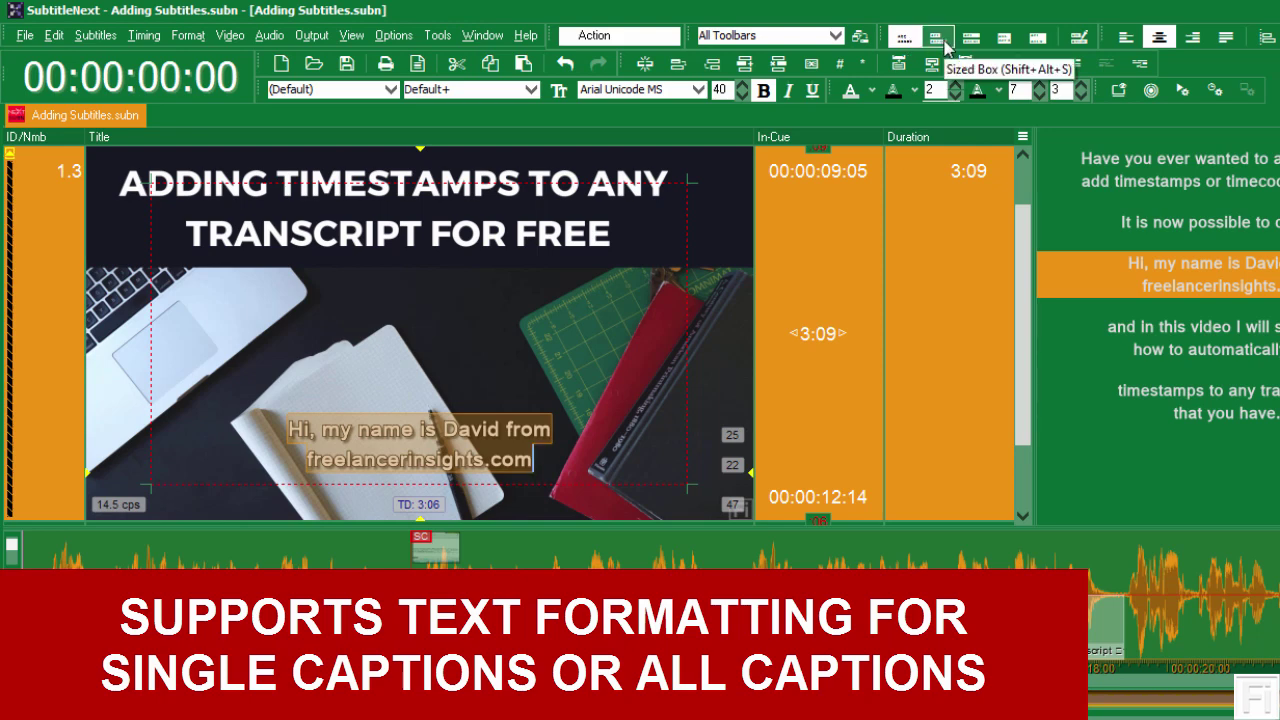
{"action": "left_click", "coordinate": [940, 40]}
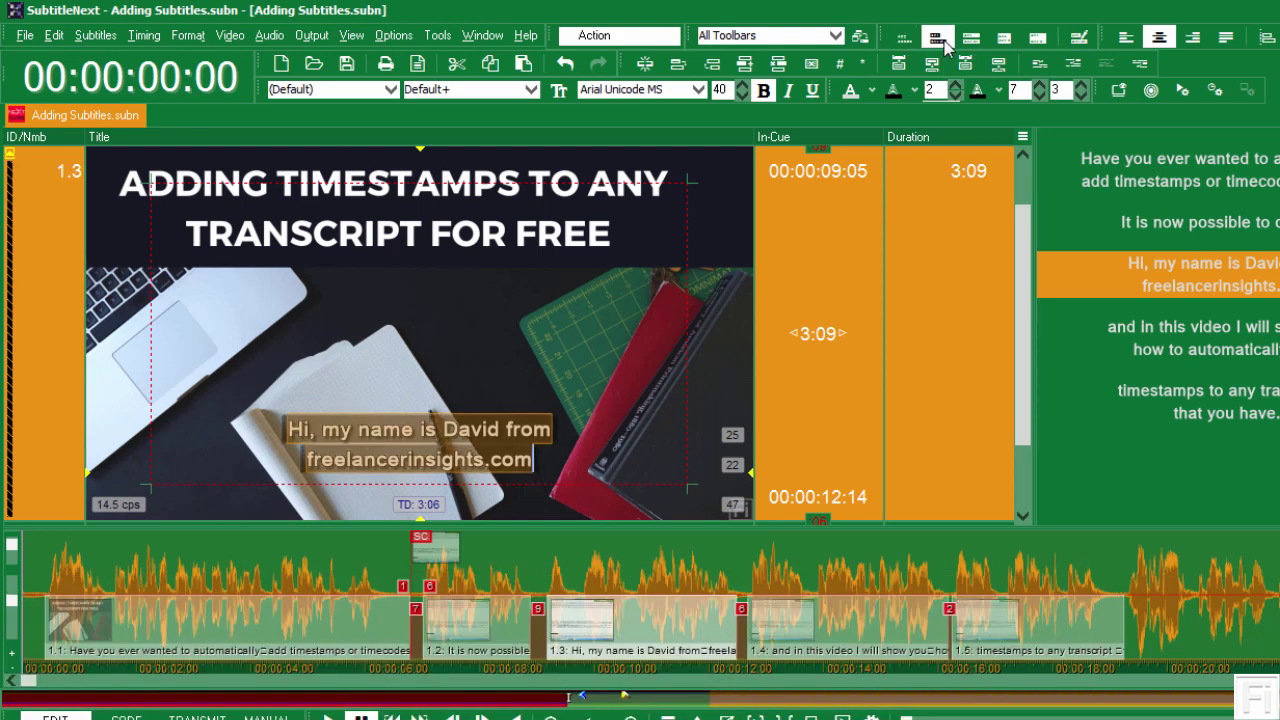
{"action": "left_click", "coordinate": [588, 310]}
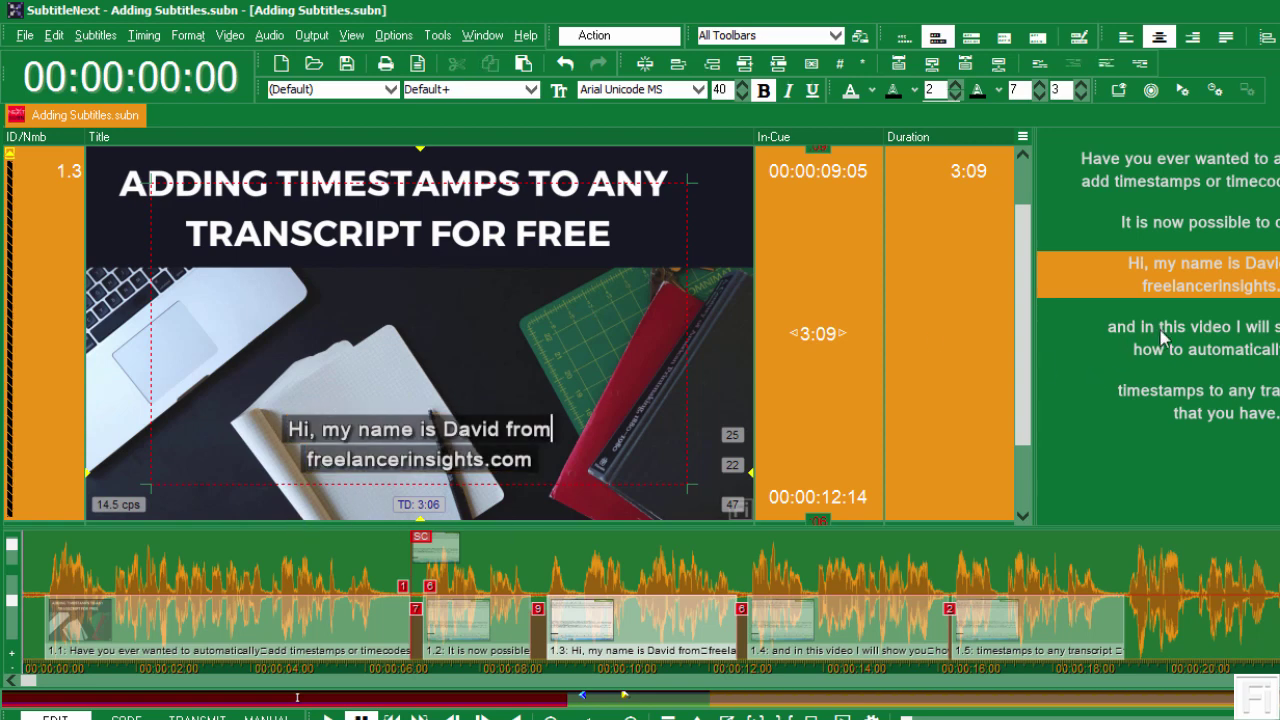
{"action": "left_click", "coordinate": [1190, 328]}
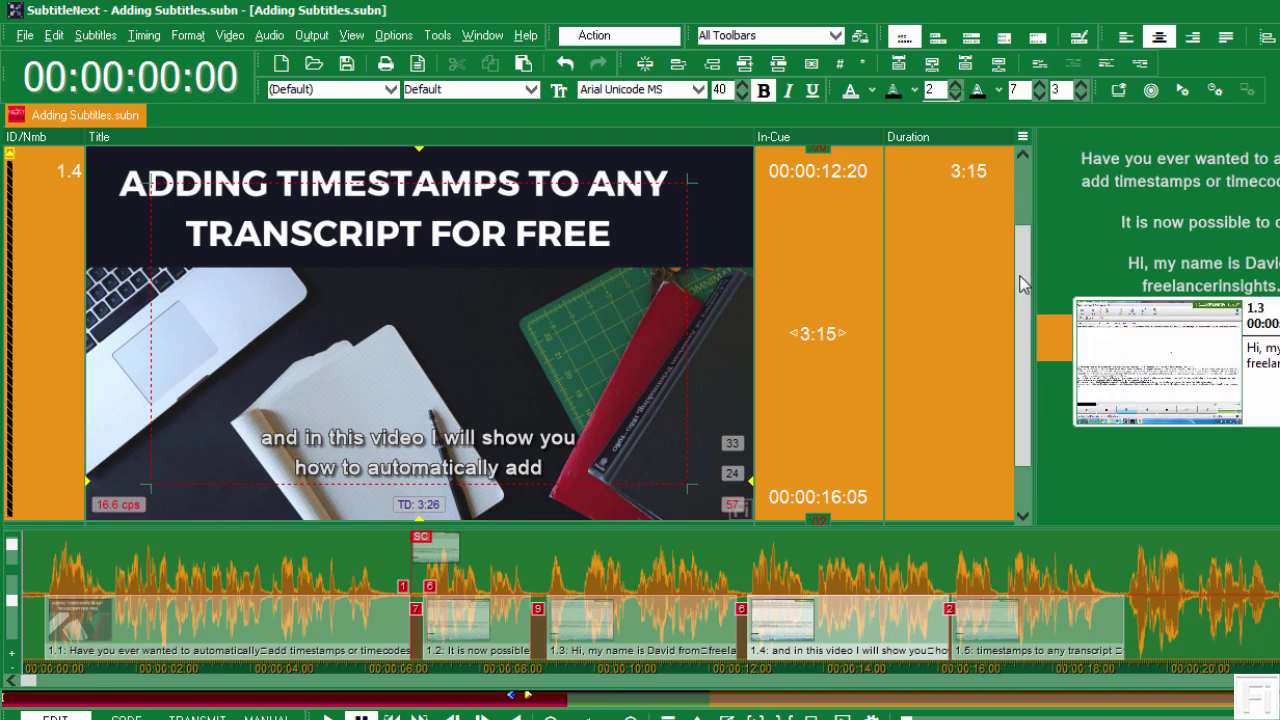
{"action": "left_click_drag", "start_coordinate": [1021, 280], "coordinate": [1030, 188]}
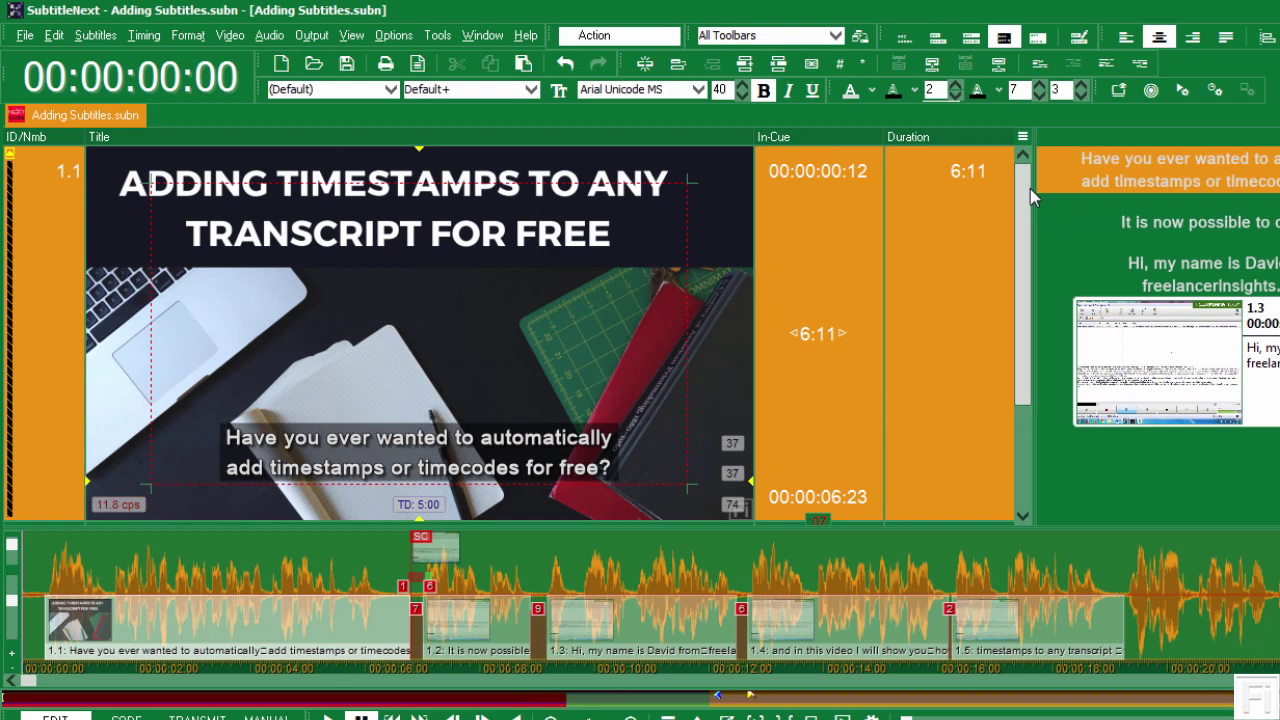
{"action": "mouse_move", "coordinate": [1087, 180]}
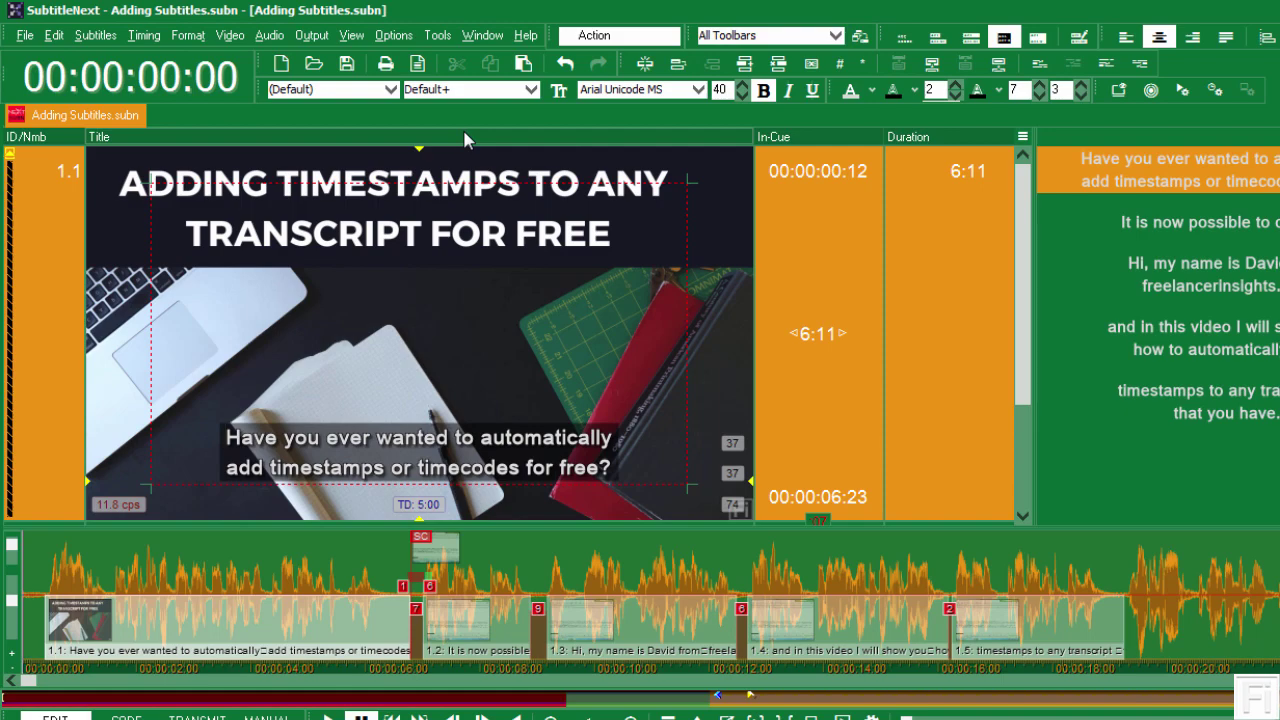
Step: Open shop.pbteu.com in a new tab, scroll to the Novice, Explorer and Expert bundles, and accept all cookies
{"action": "left_click", "coordinate": [120, 700]}
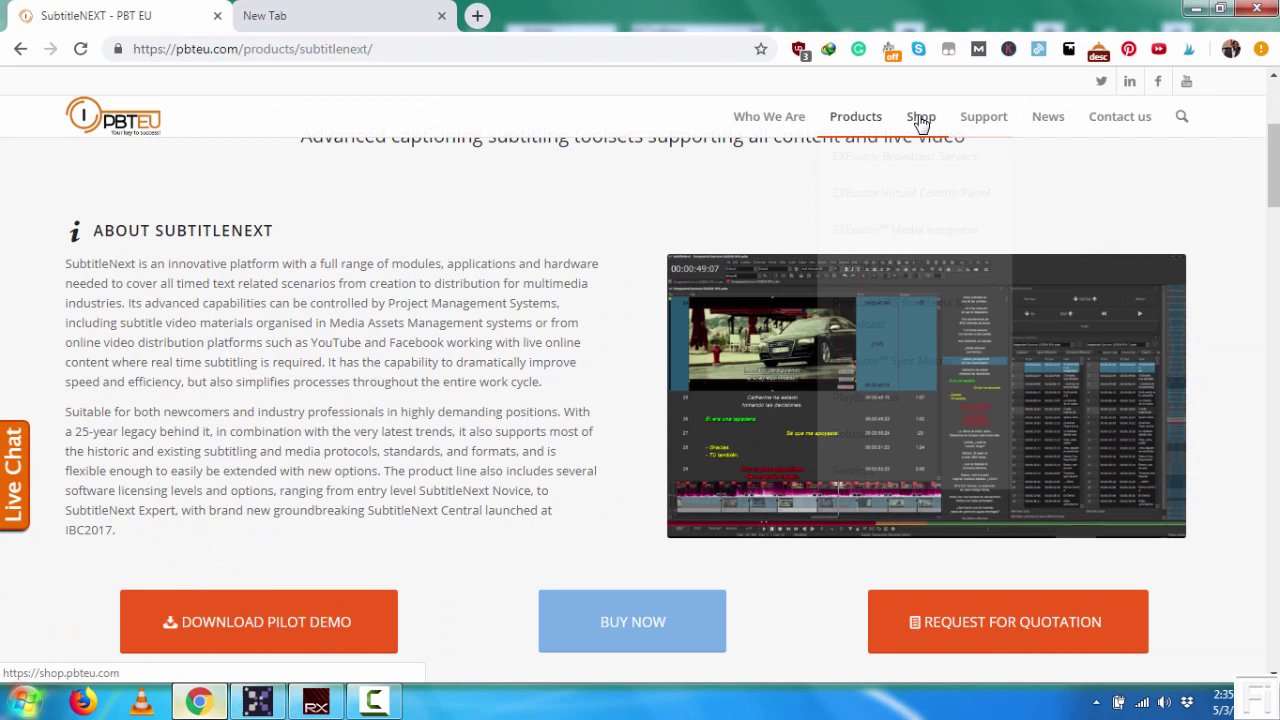
{"action": "left_click", "coordinate": [921, 118]}
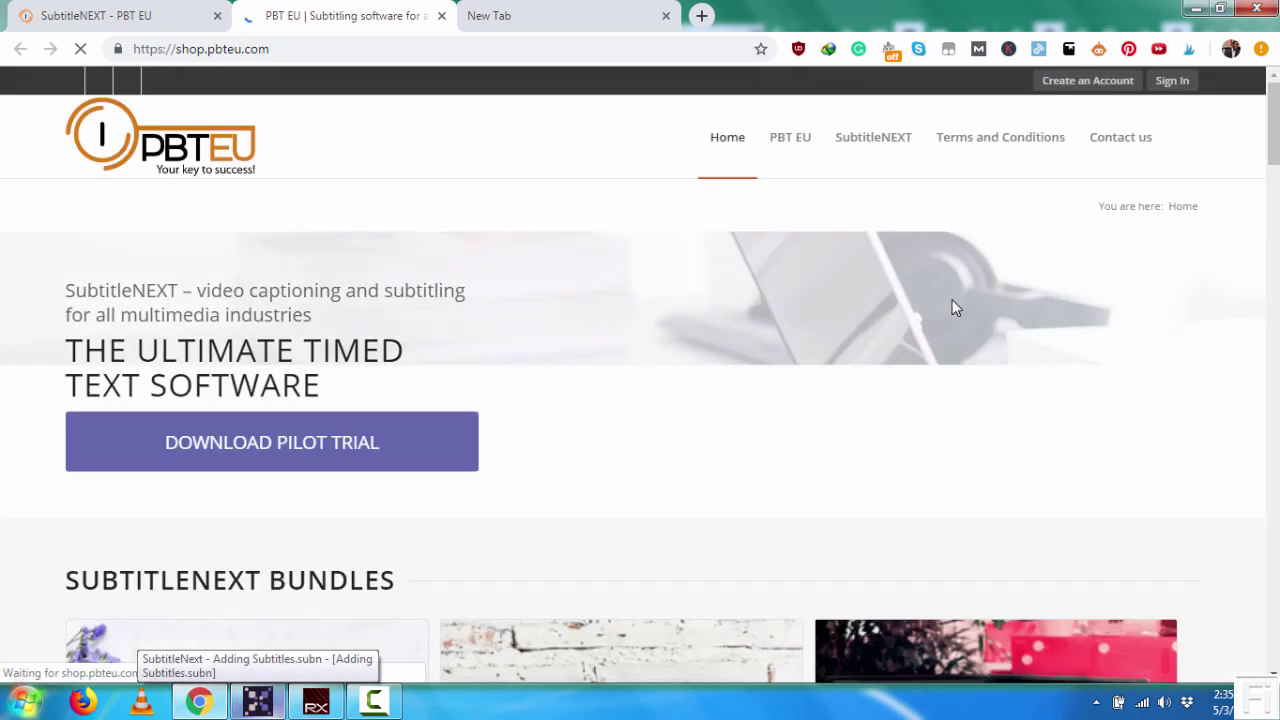
{"action": "scroll", "coordinate": [1010, 262], "scroll_direction": "down", "scroll_amount": 2}
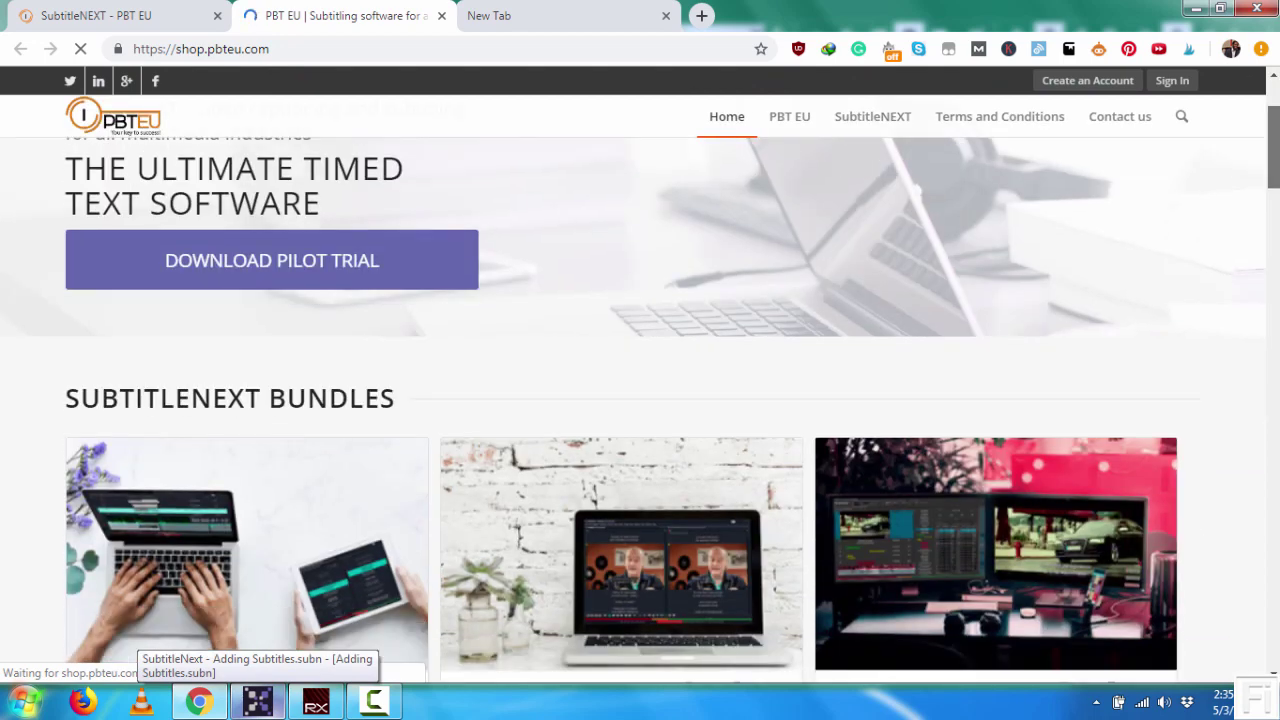
{"action": "scroll", "coordinate": [640, 400], "scroll_direction": "down", "scroll_amount": 5}
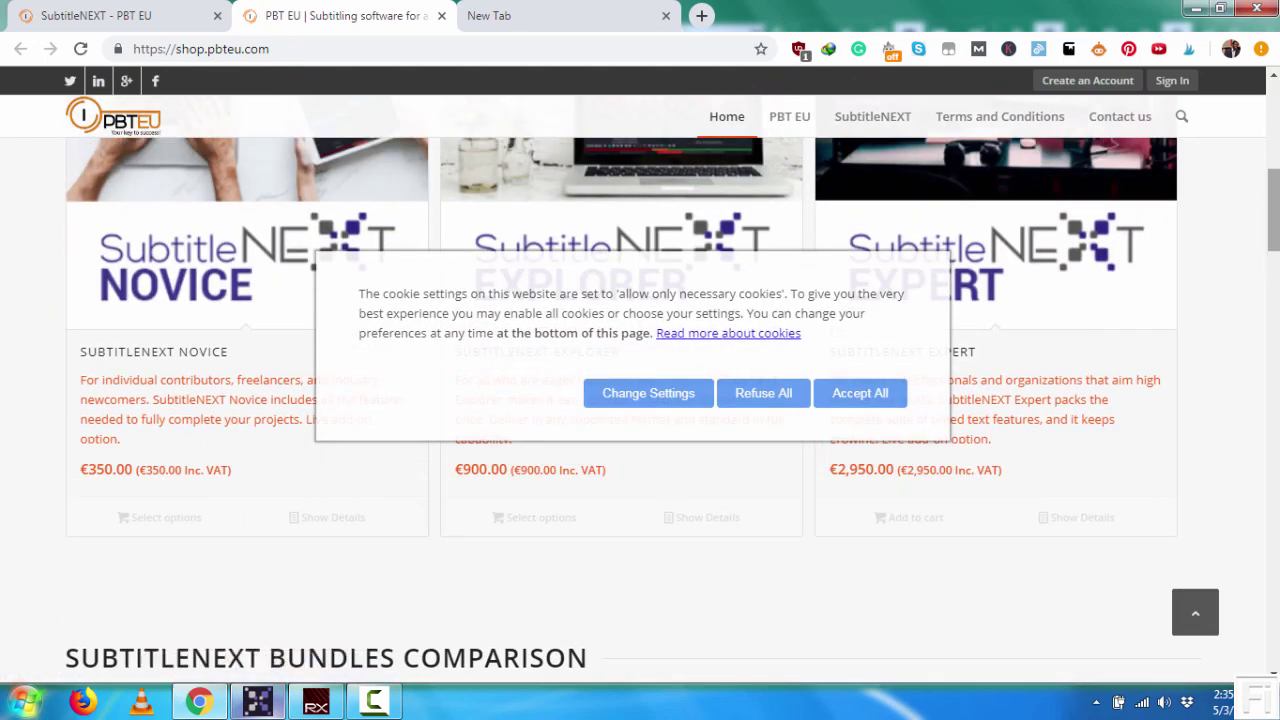
{"action": "left_click", "coordinate": [862, 400]}
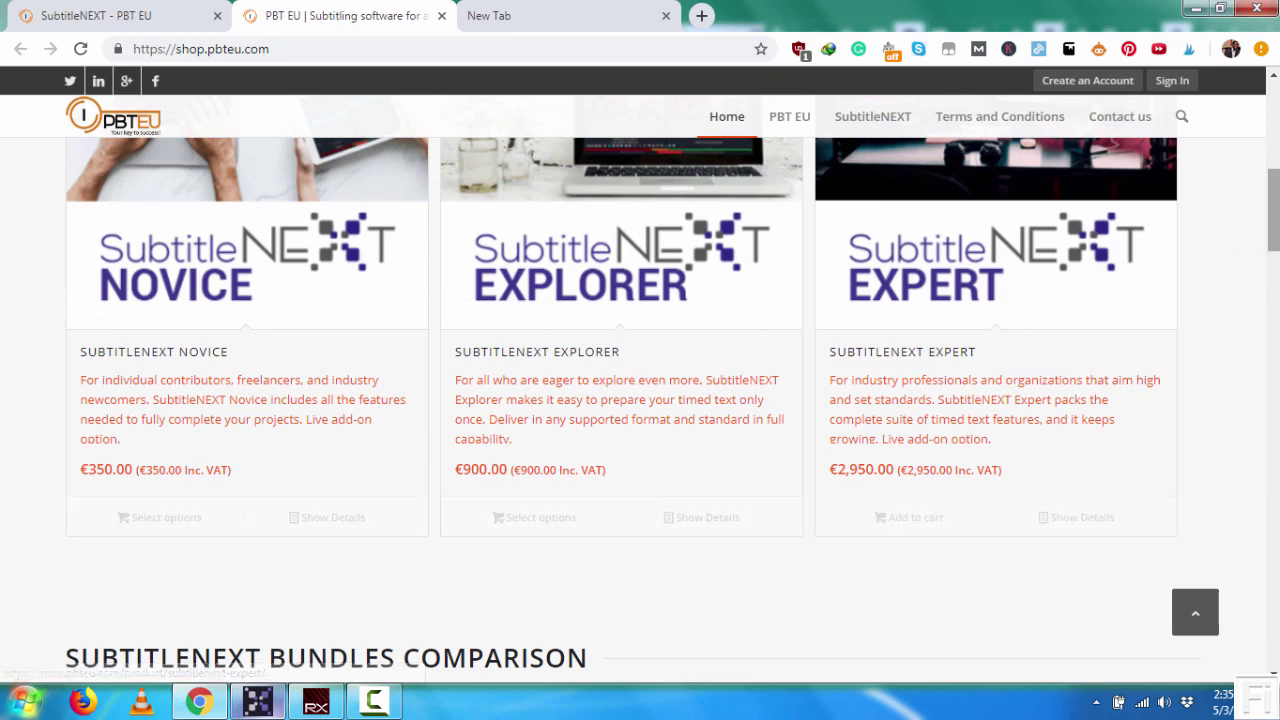
Step: Scroll through the SubtitleNEXT Bundles Comparison table, then minimise Chrome to get back to SubtitleNext
{"action": "left_click_drag", "start_coordinate": [1266, 218], "coordinate": [1268, 282]}
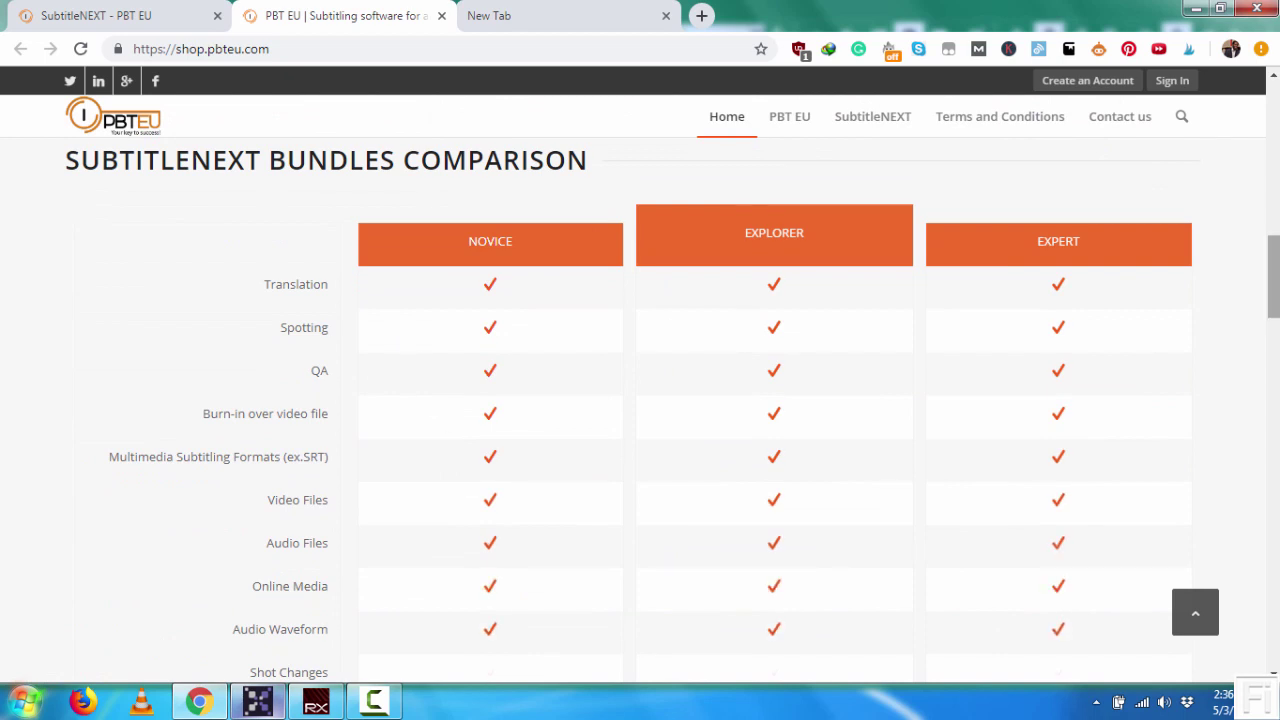
{"action": "left_click_drag", "start_coordinate": [1276, 325], "coordinate": [1276, 348]}
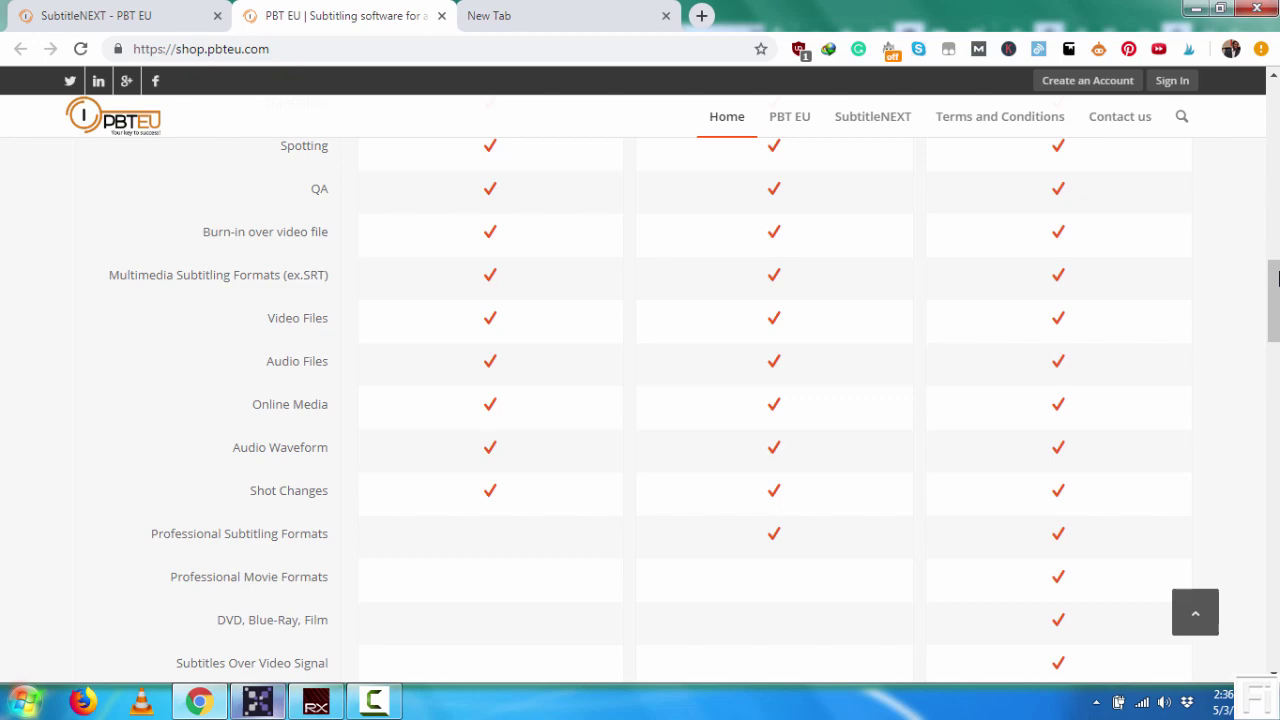
{"action": "left_click_drag", "start_coordinate": [1274, 300], "coordinate": [1276, 172]}
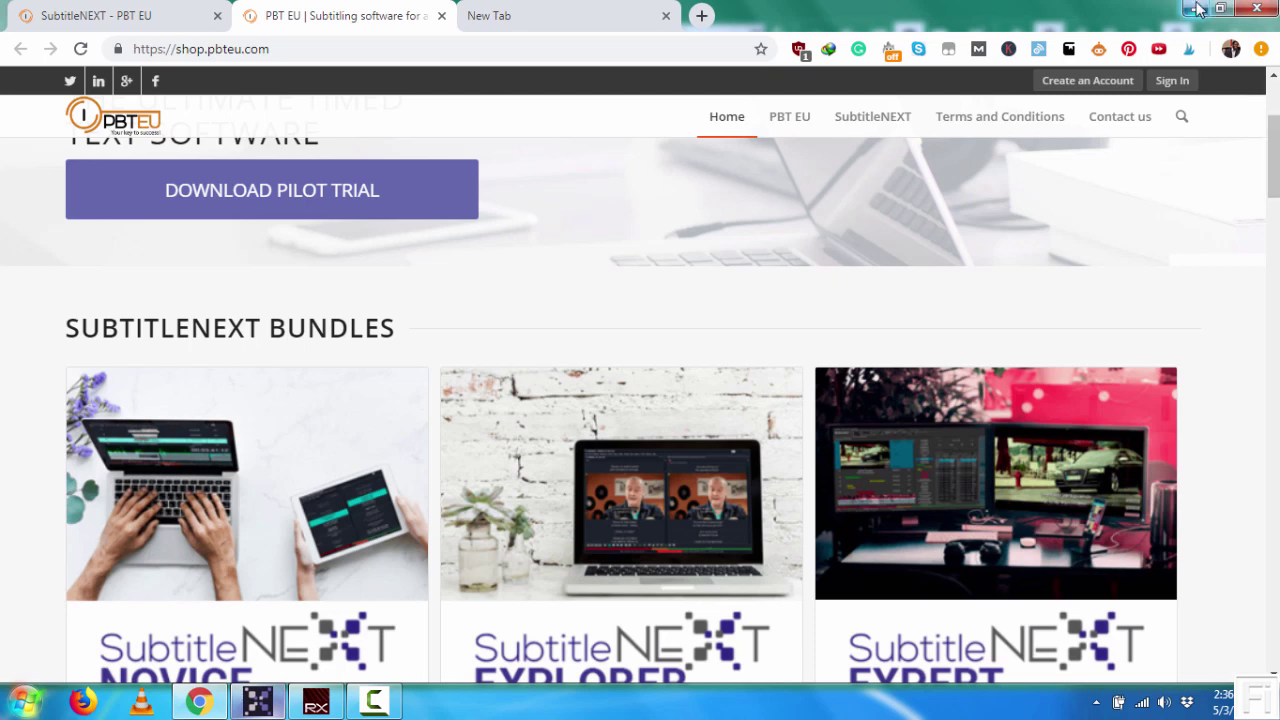
{"action": "left_click_drag", "start_coordinate": [1274, 125], "coordinate": [1274, 288]}
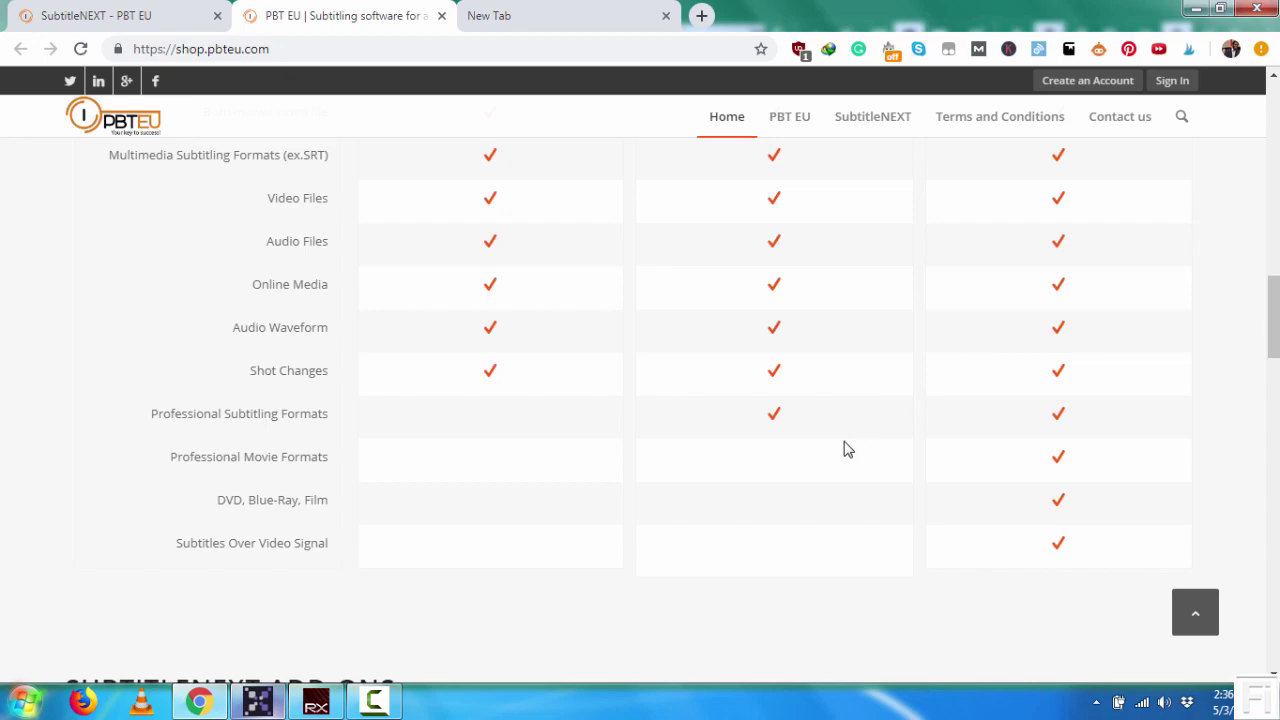
{"action": "left_click", "coordinate": [1194, 9]}
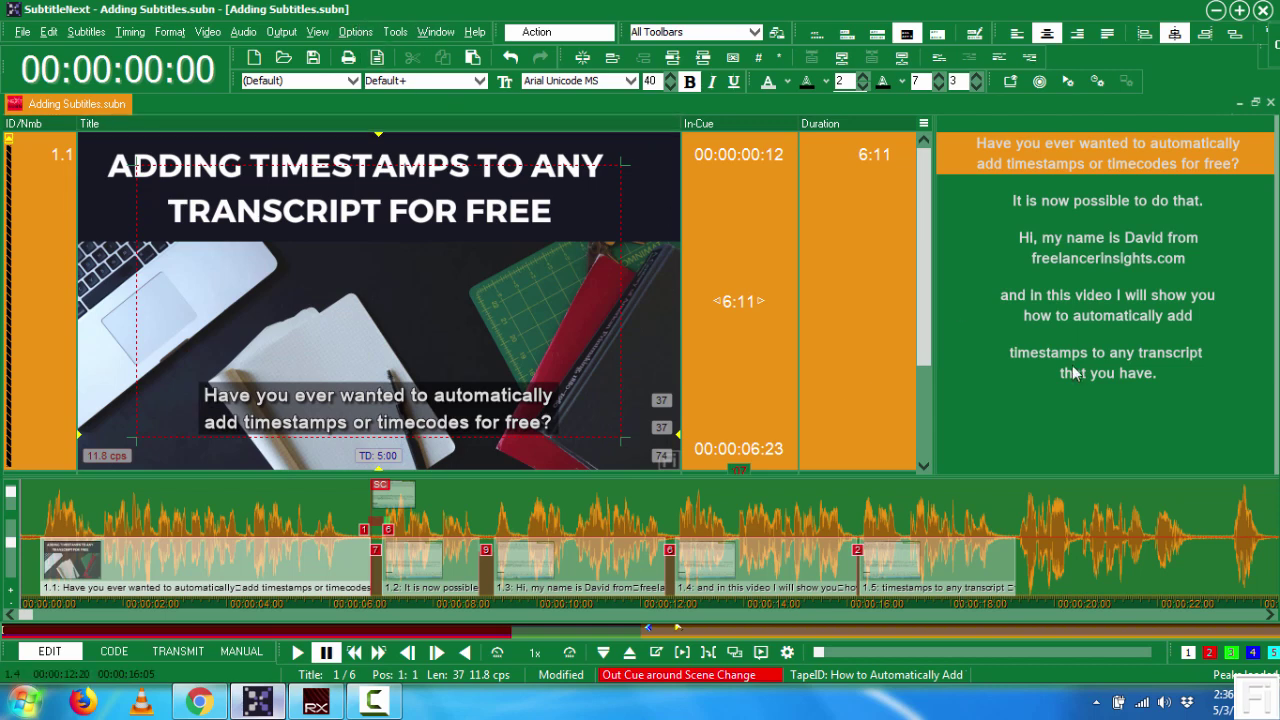
Step: Apply the Metropolis UI Blue interface theme and close the theme chooser
{"action": "mouse_move", "coordinate": [969, 236]}
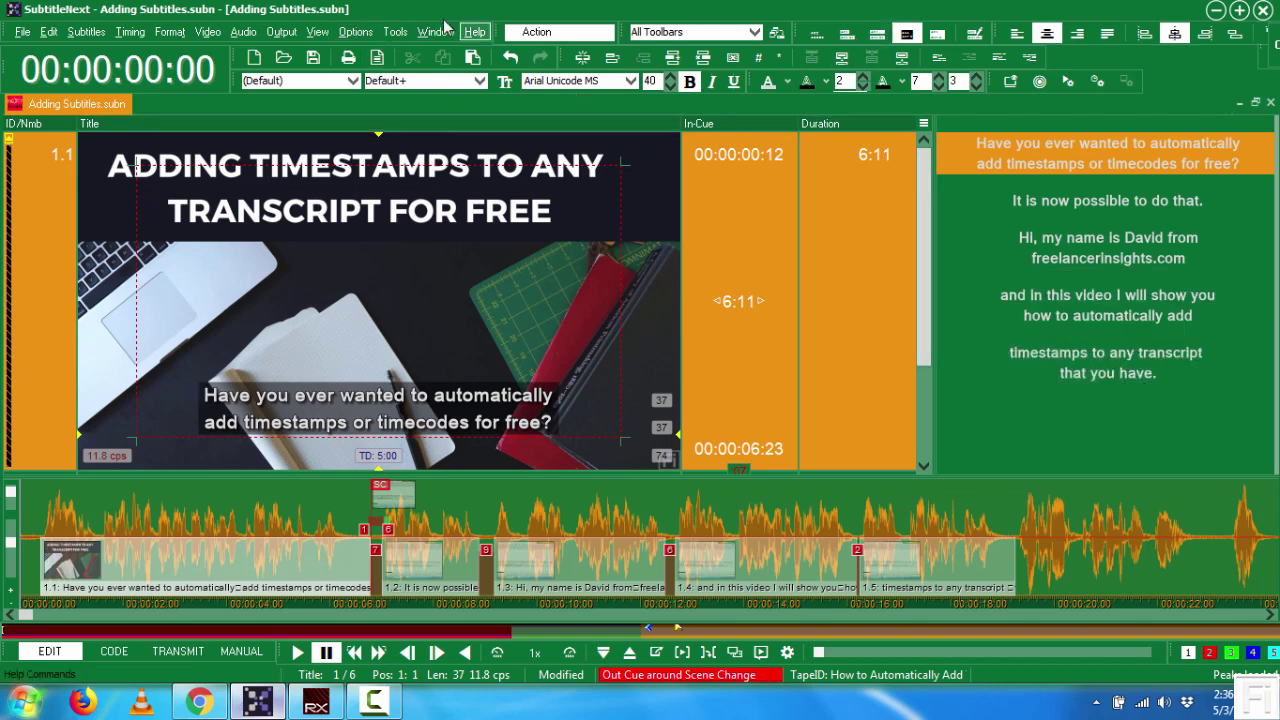
{"action": "left_click", "coordinate": [395, 33]}
{"action": "mouse_move", "coordinate": [355, 37]}
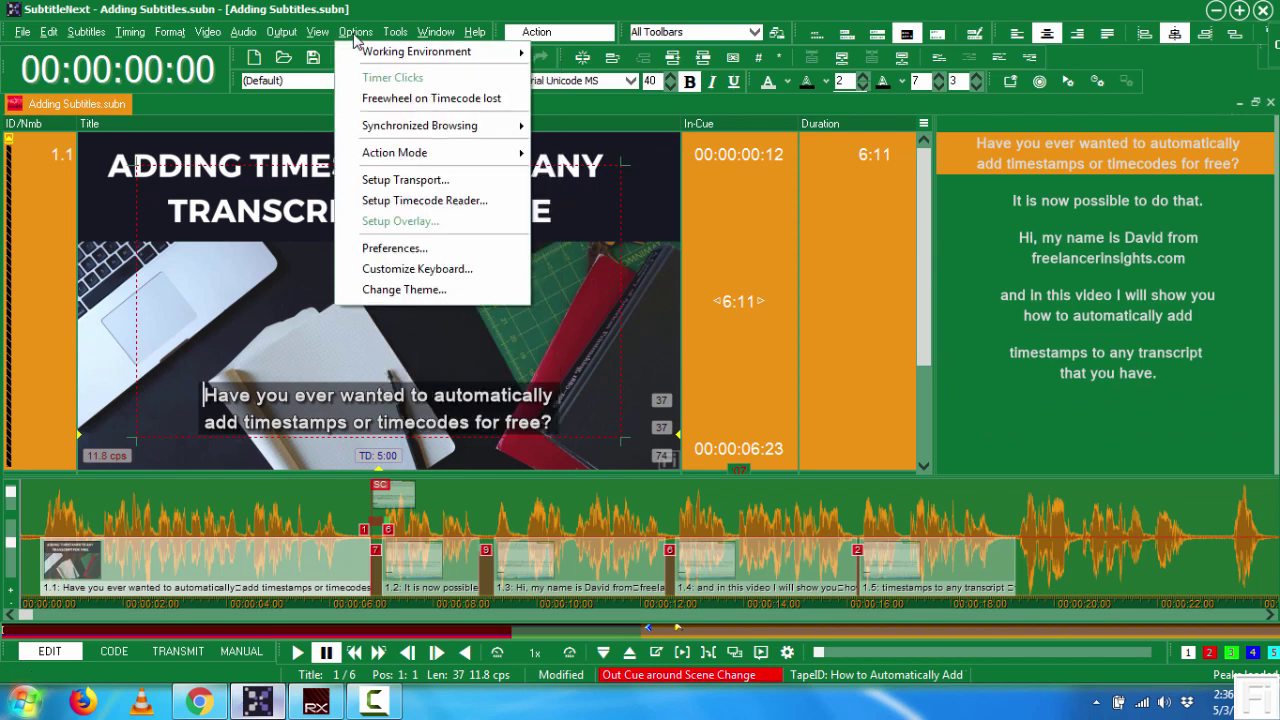
{"action": "left_click", "coordinate": [402, 290]}
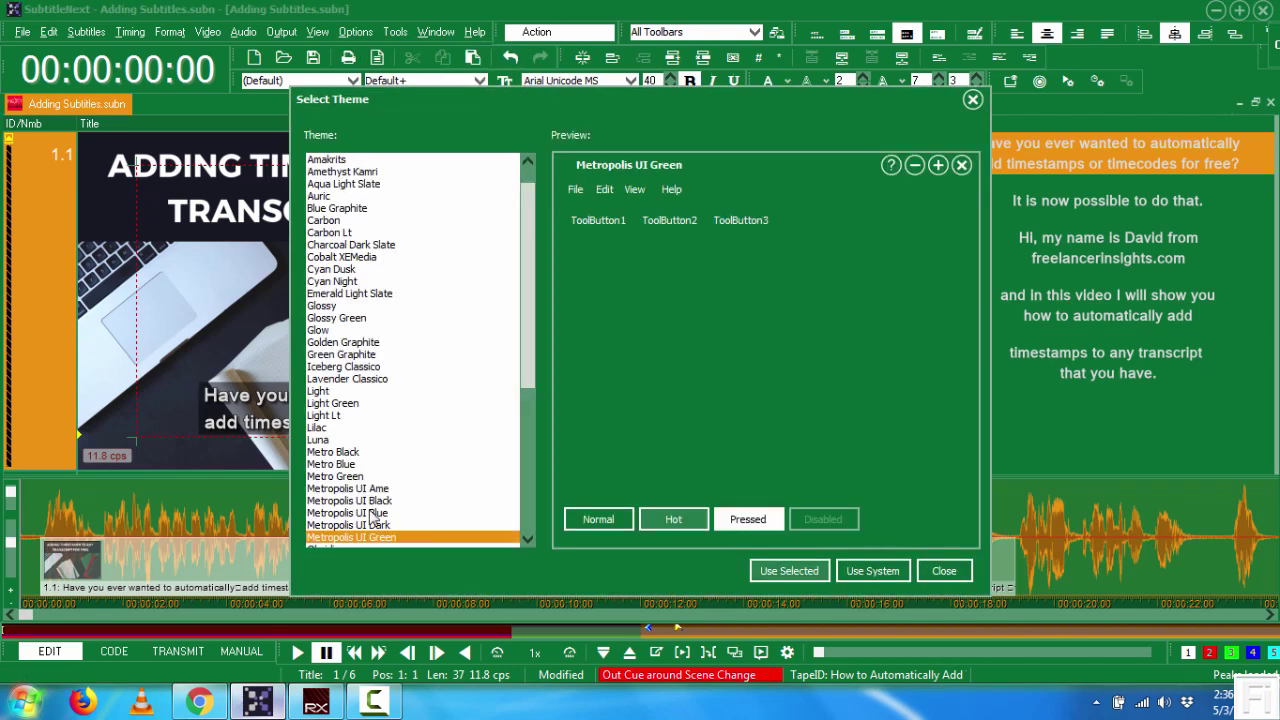
{"action": "left_click", "coordinate": [352, 514]}
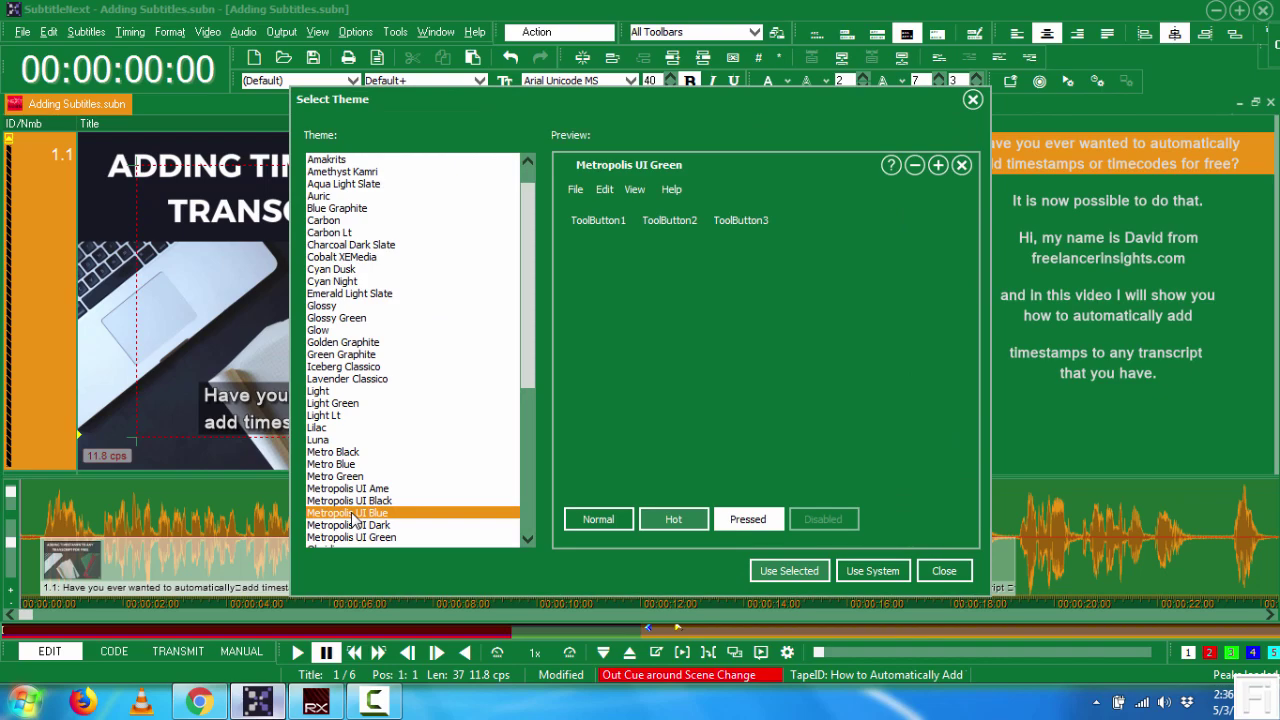
{"action": "left_click", "coordinate": [789, 571]}
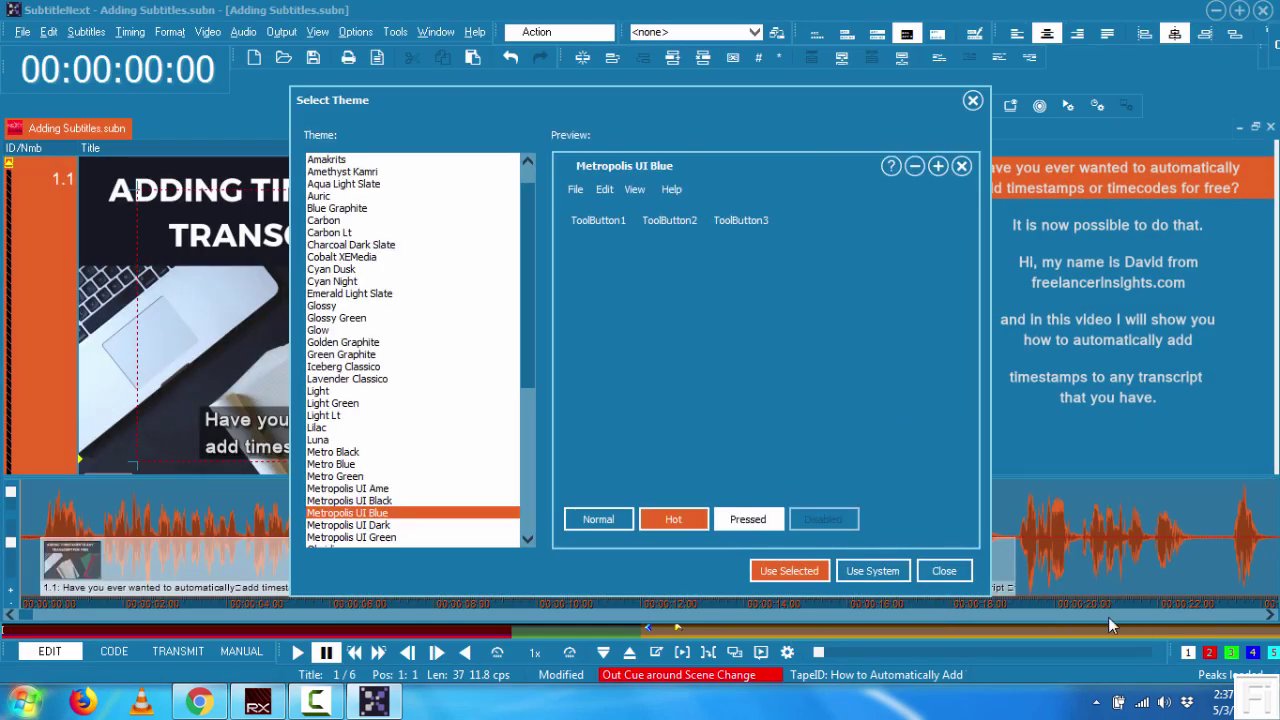
{"action": "left_click", "coordinate": [948, 572]}
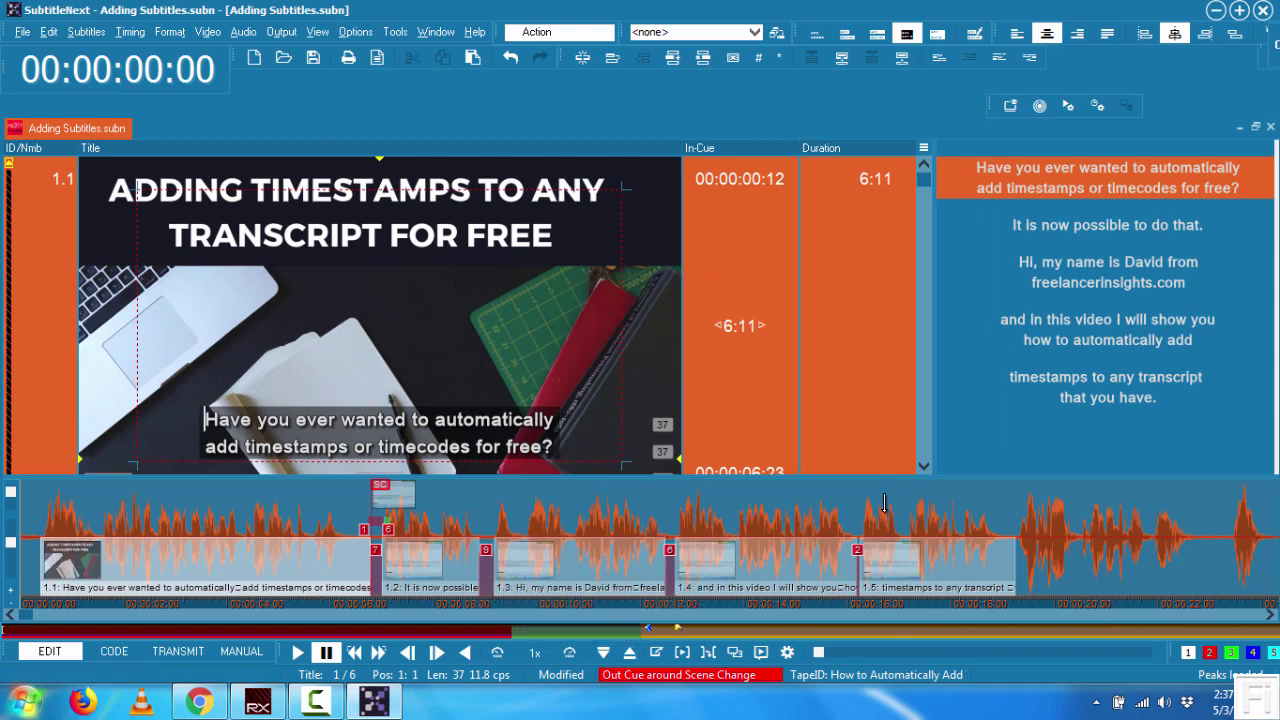
Step: Switch the interface theme back to Metropolis UI Green
{"action": "left_click", "coordinate": [377, 34]}
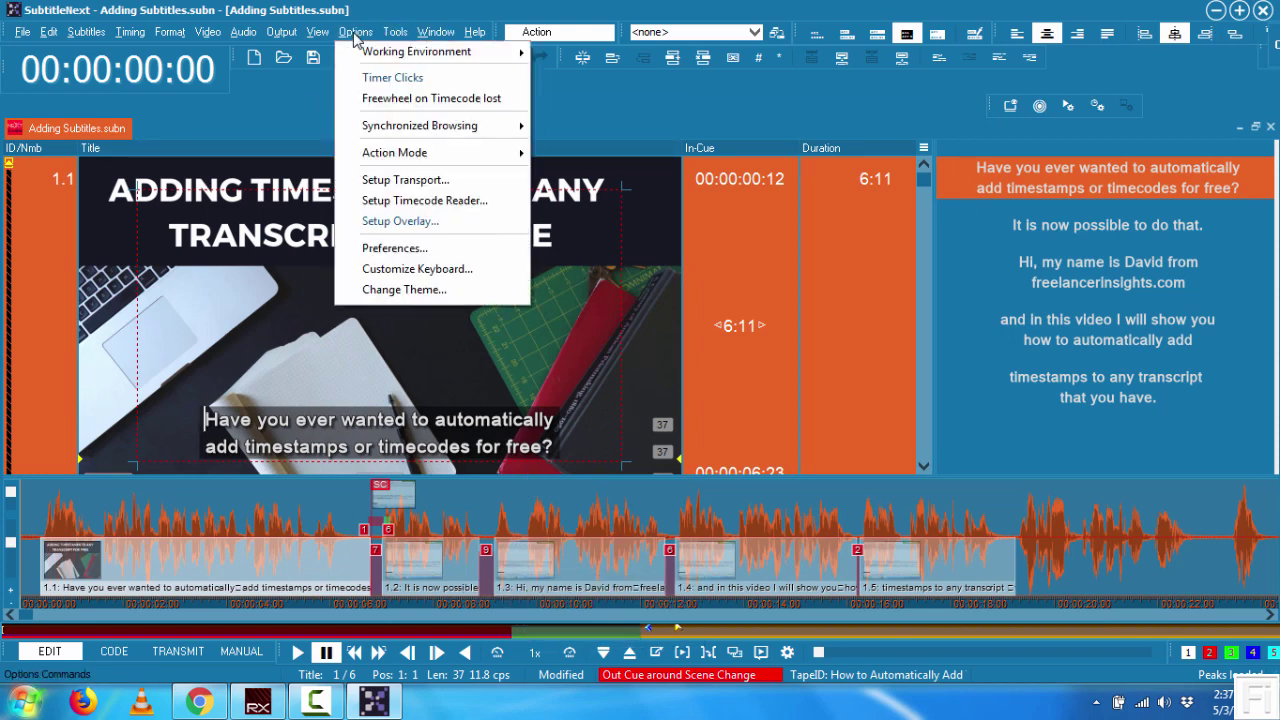
{"action": "left_click", "coordinate": [398, 291]}
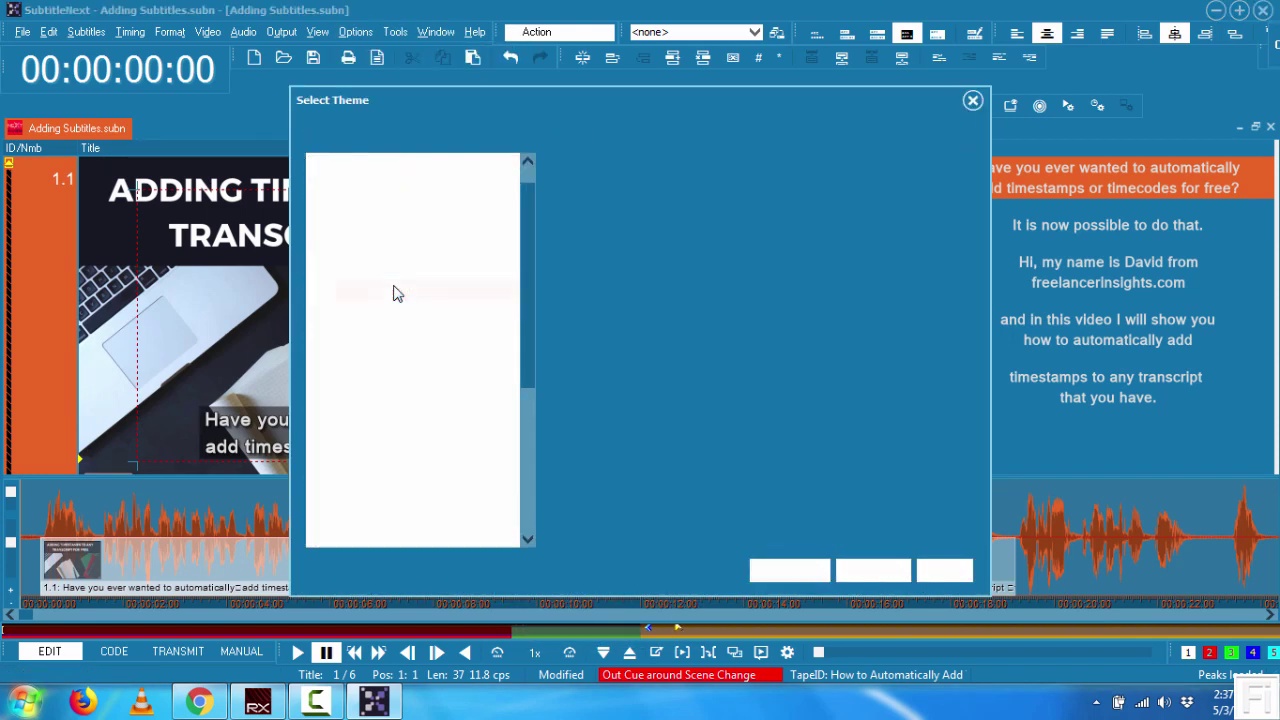
{"action": "left_click", "coordinate": [372, 537]}
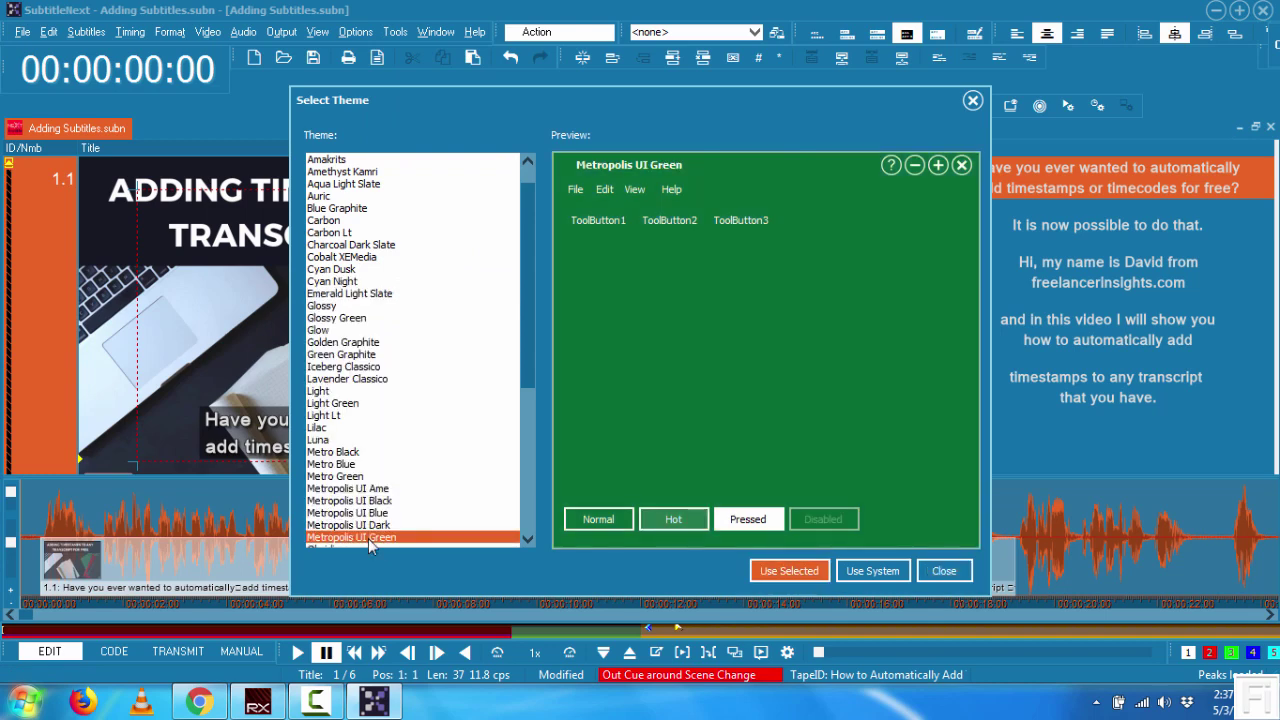
{"action": "left_click", "coordinate": [789, 571]}
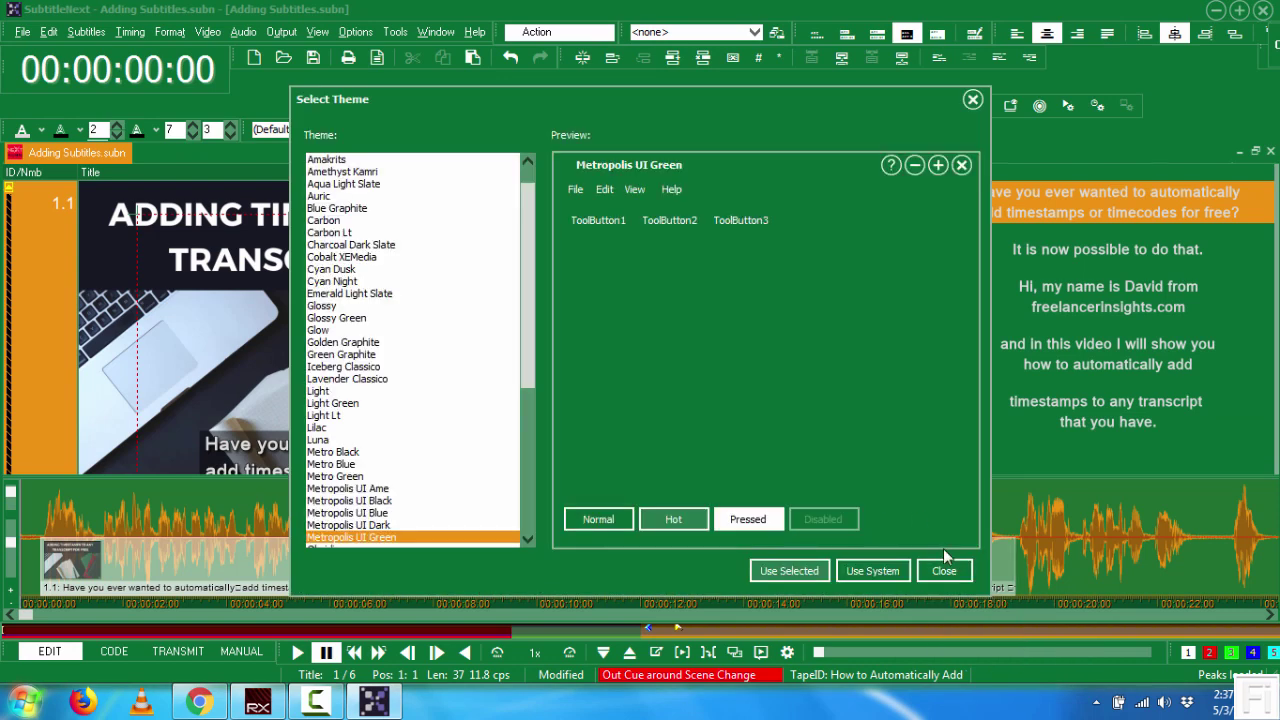
Step: Dismiss the Select Theme dialog, then review the General preferences and close them unchanged
{"action": "left_click", "coordinate": [945, 569]}
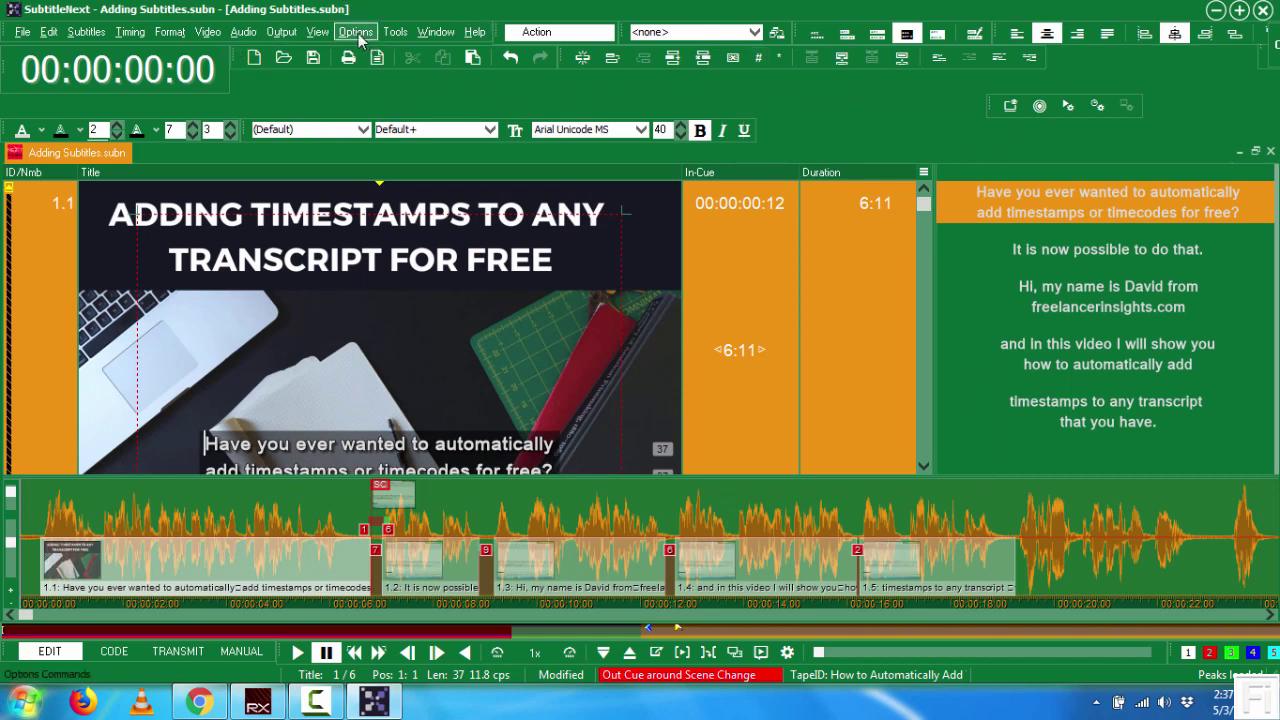
{"action": "left_click", "coordinate": [357, 33]}
{"action": "left_click", "coordinate": [387, 250]}
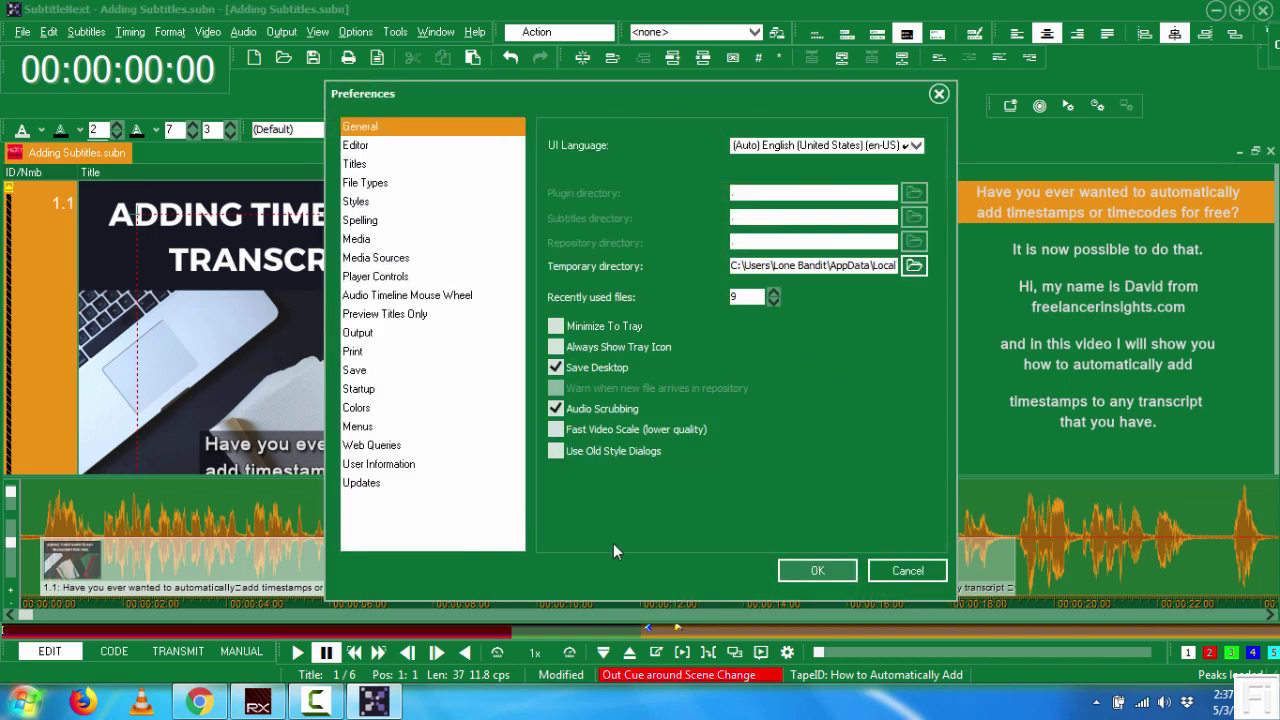
{"action": "left_click", "coordinate": [938, 94]}
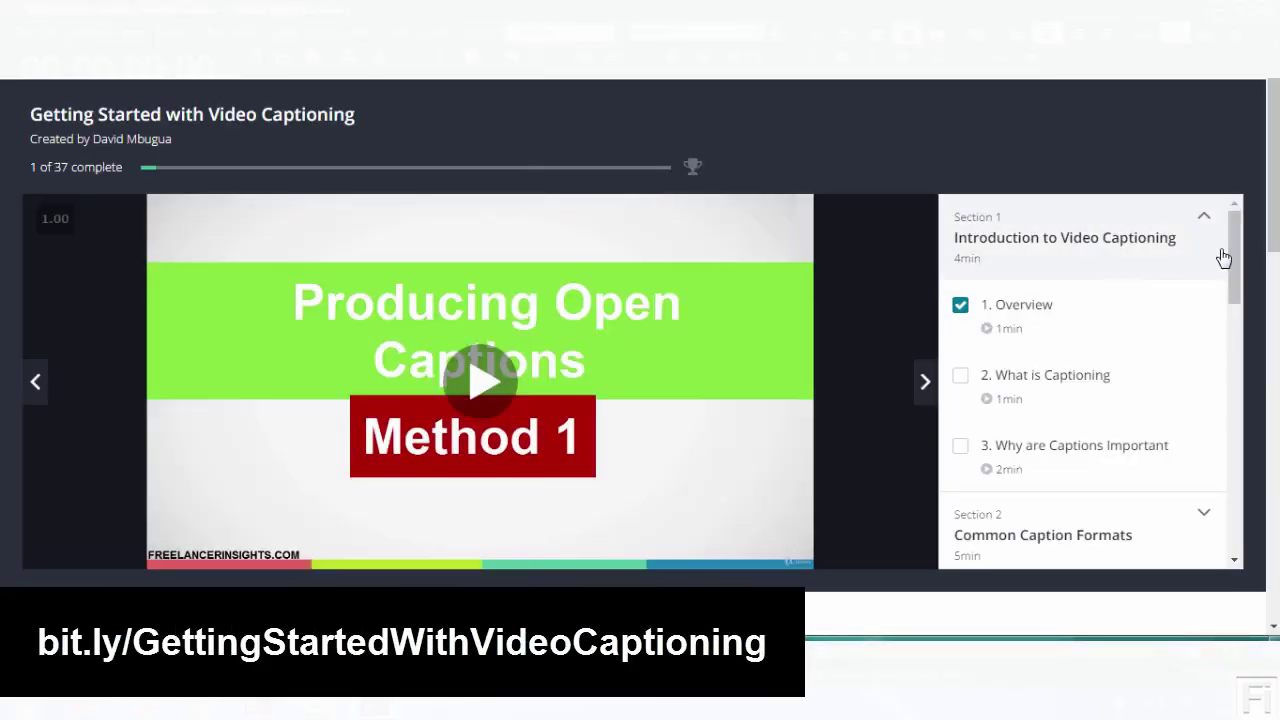
{"action": "left_click_drag", "start_coordinate": [1231, 235], "coordinate": [1225, 524]}
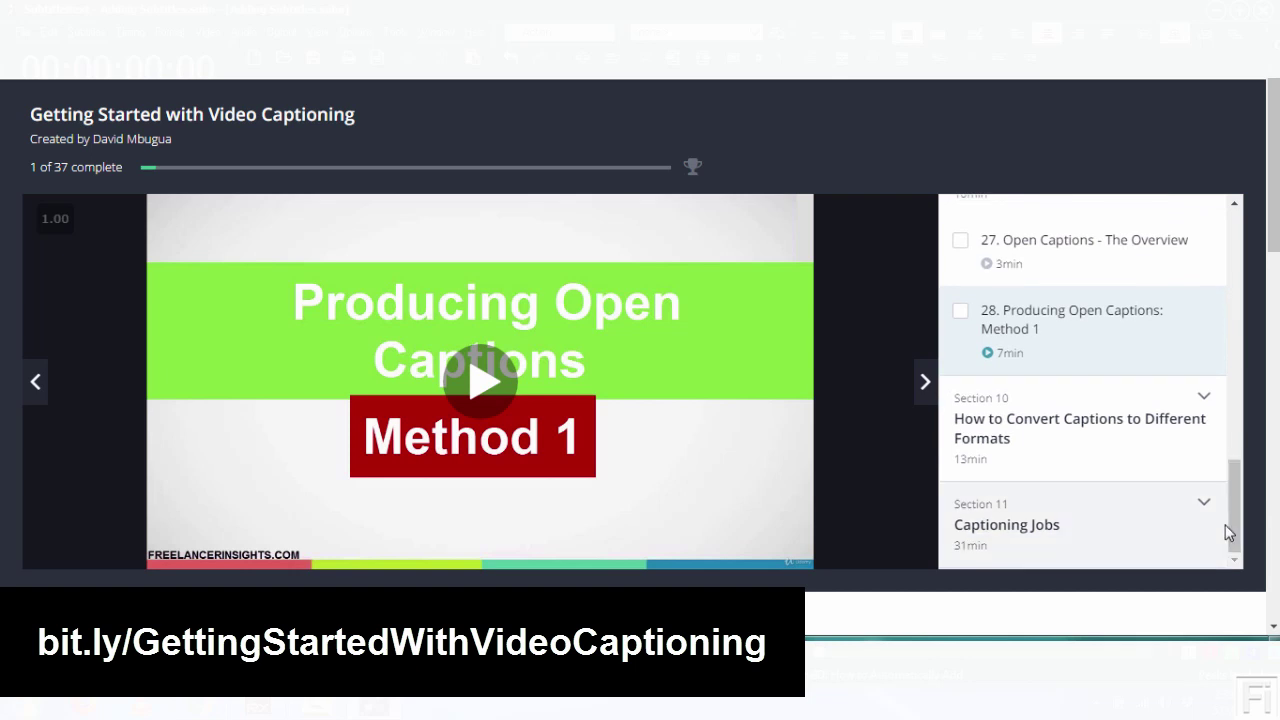